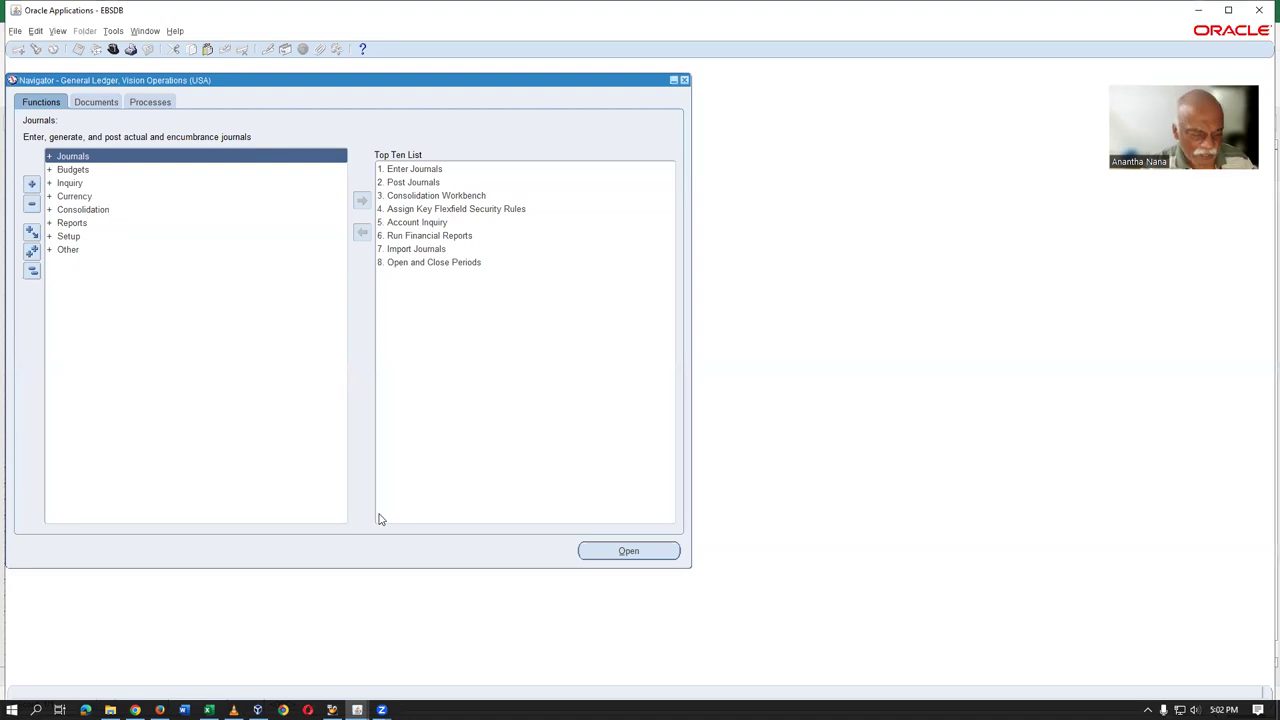
Open the Accounting calendar setup form under Financials Calendars and move its window clear of the navigator's function list
key("Return")
key("Down")
key("Down")
key("Return")
key("Down")
key("Return")
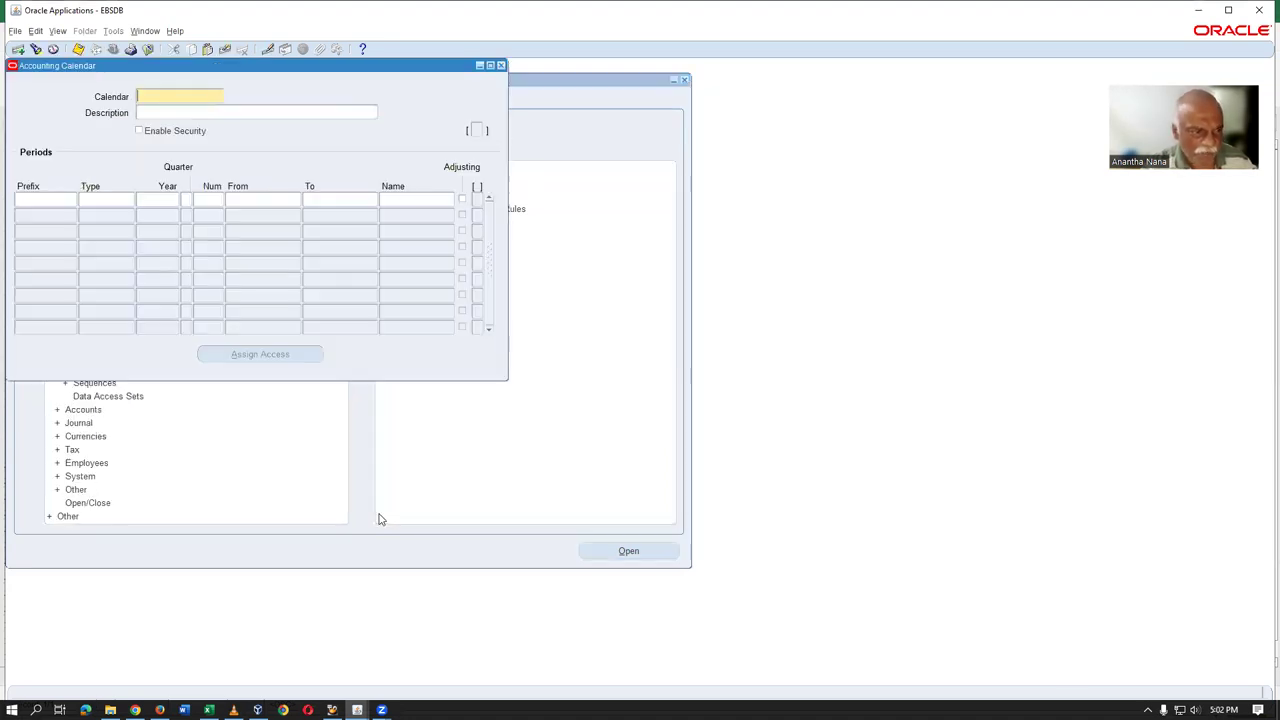
left_click_drag(264, 68, 482, 258)
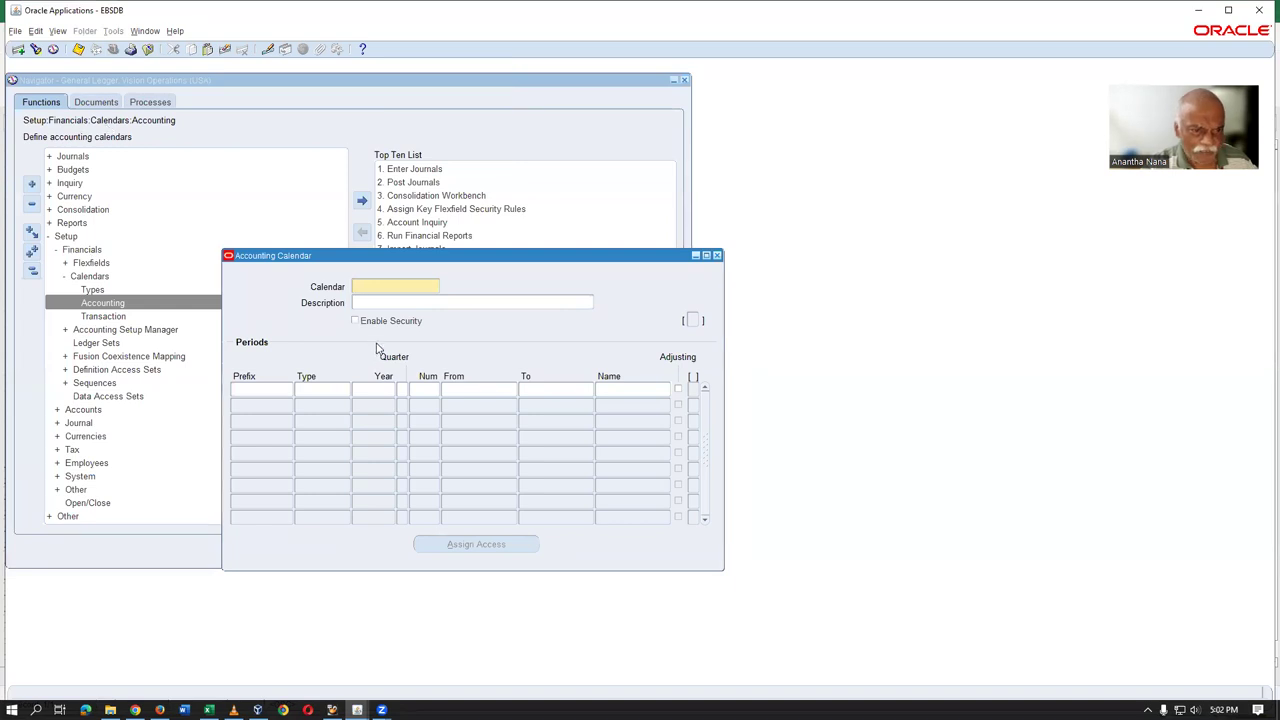
Query the accounting calendars for names matching Acc%
key("F11")
type("Acc%")
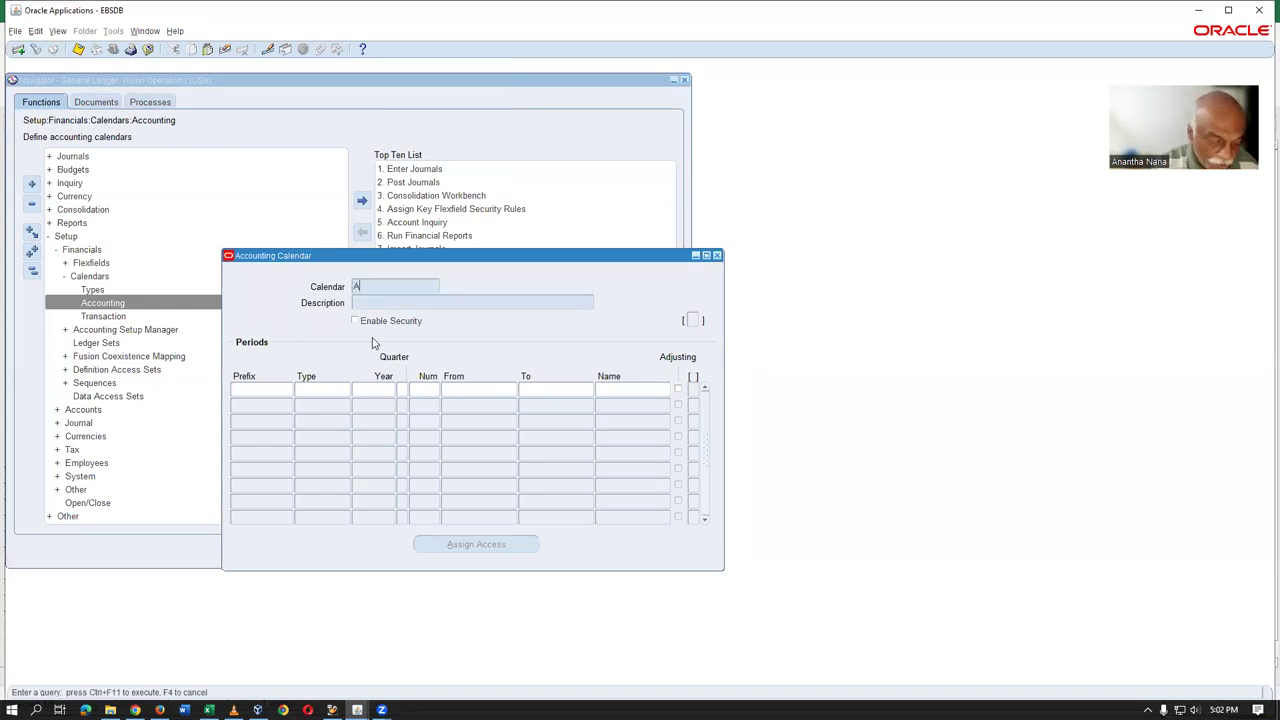
key("ctrl+F11")
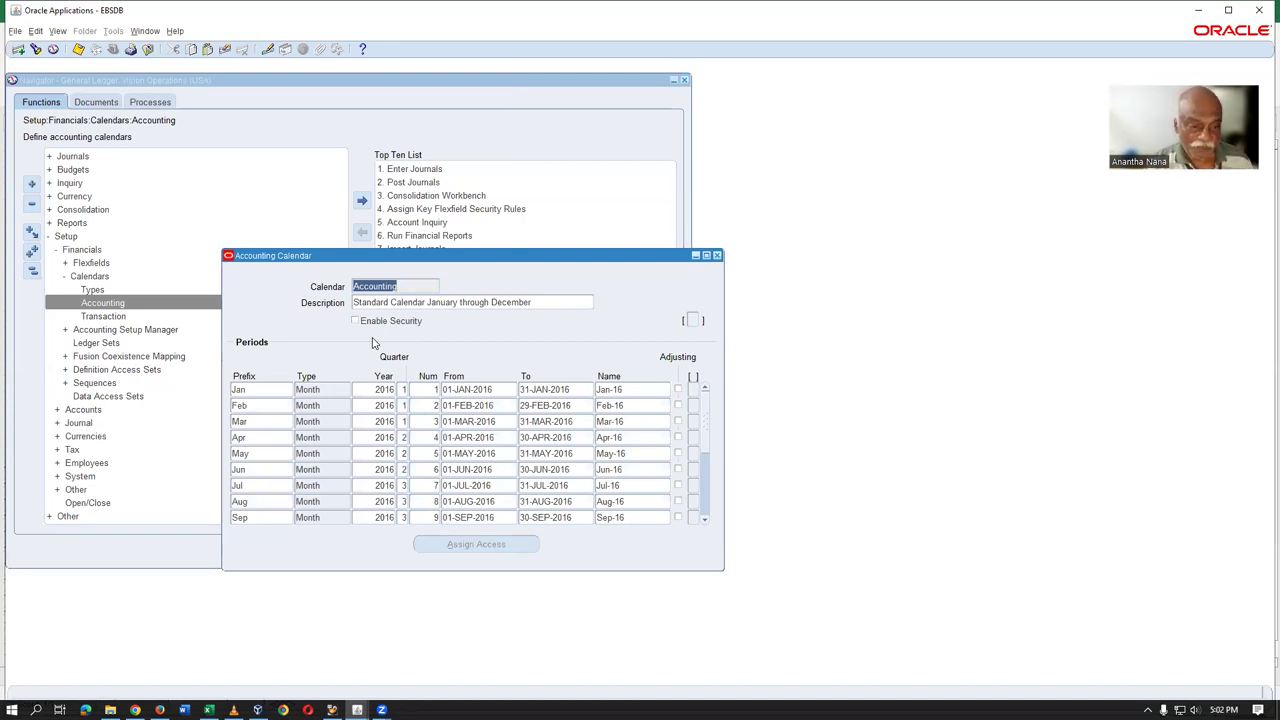
Insert a new period row below Jan-16 and duplicate the Jan-16 record into it
left_click(501, 390)
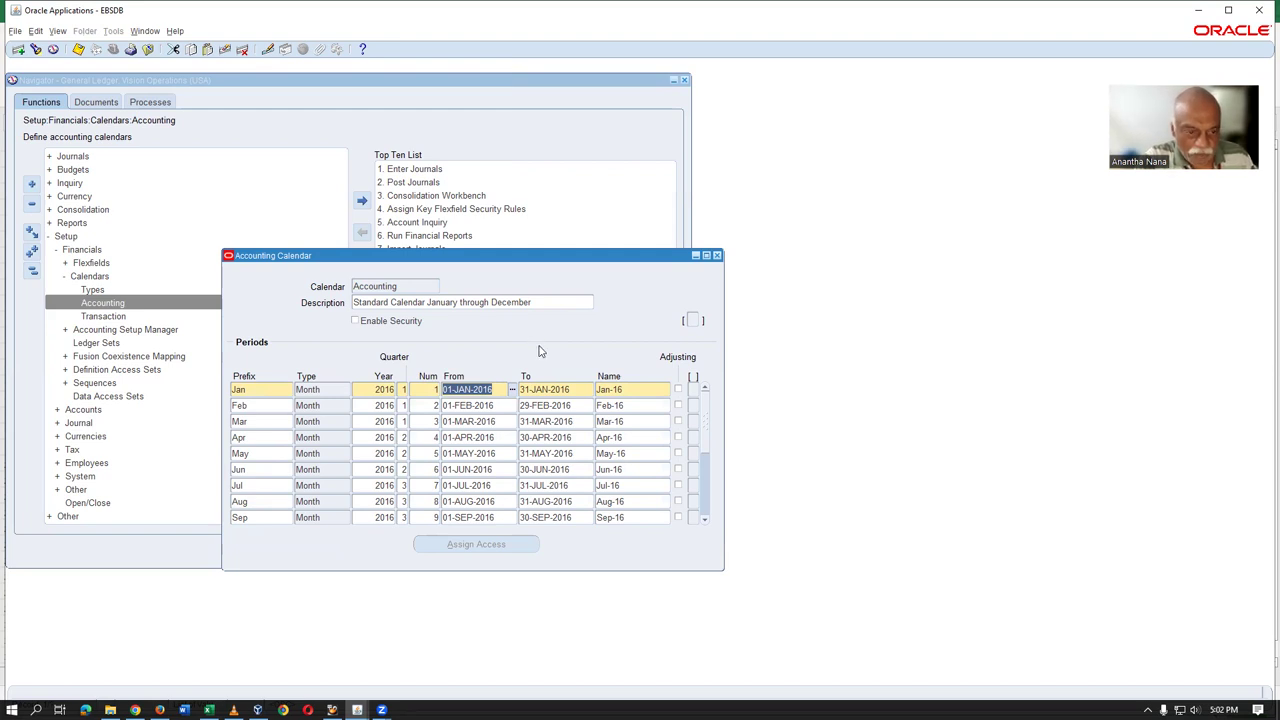
left_click(273, 389)
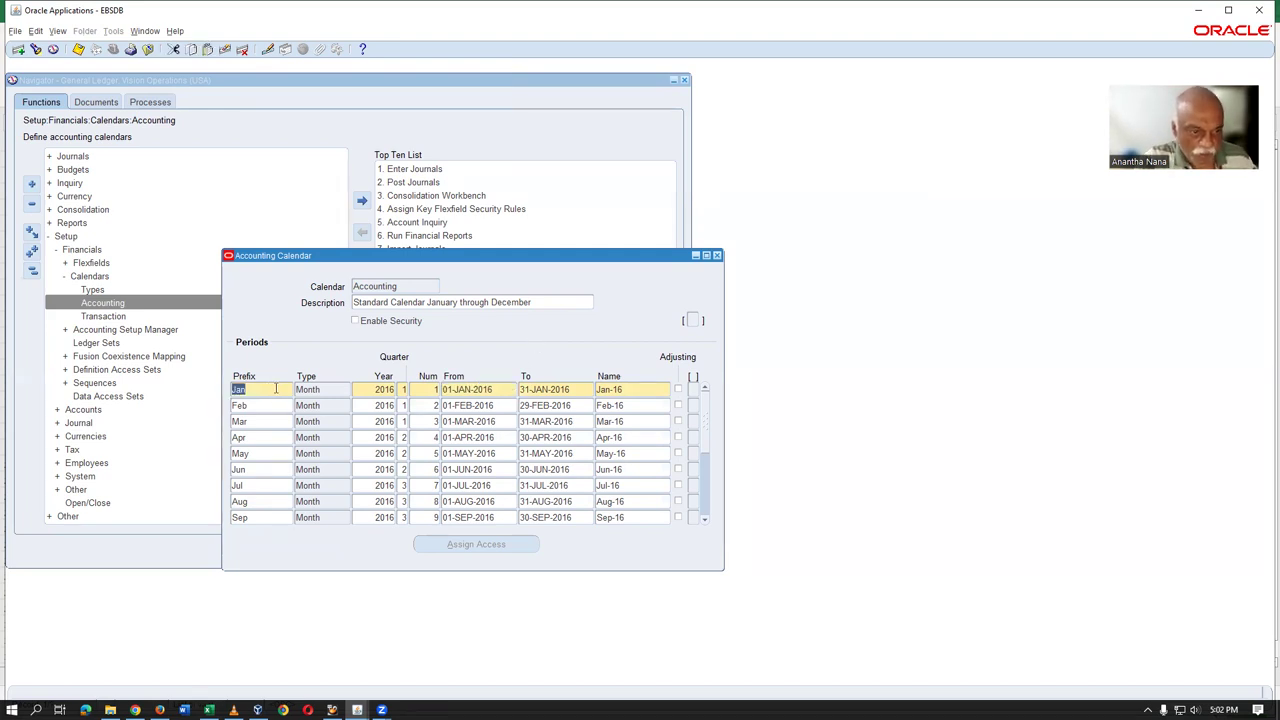
key("ctrl+Down")
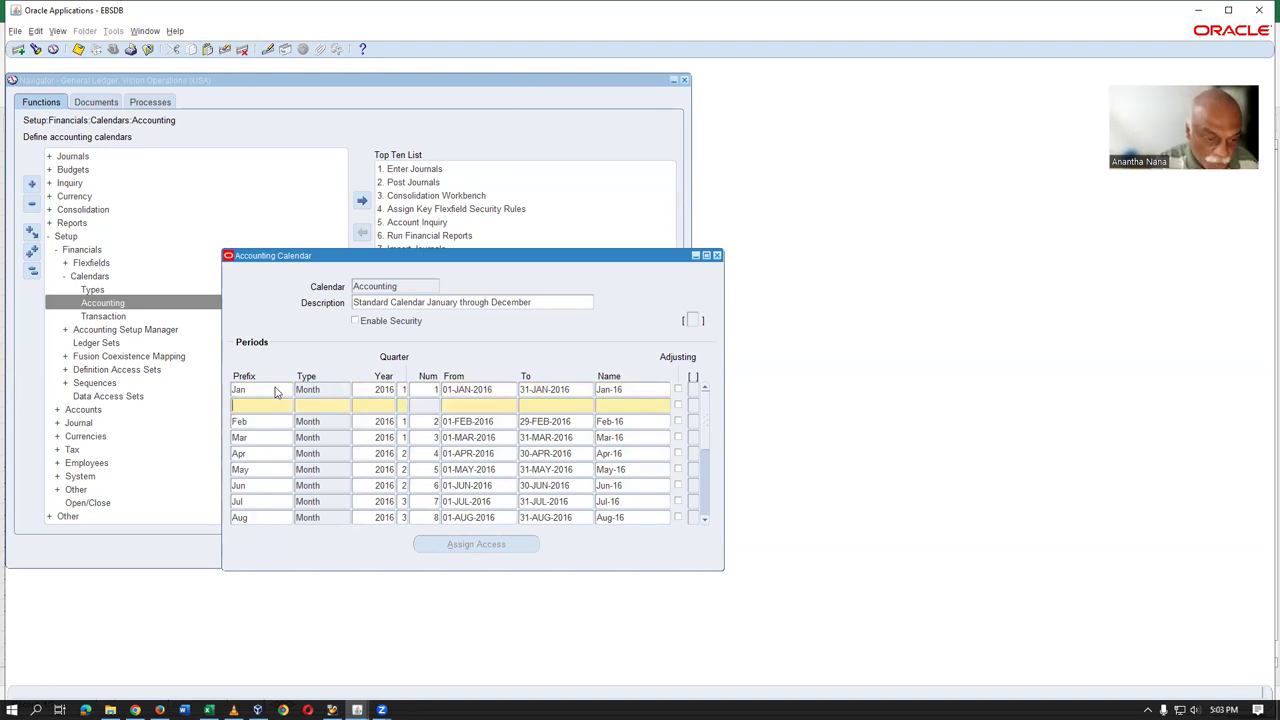
key("shift+F6")
key("Tab")
key("Tab")
key("Tab")
key("Tab")
key("Tab")
key("Tab")
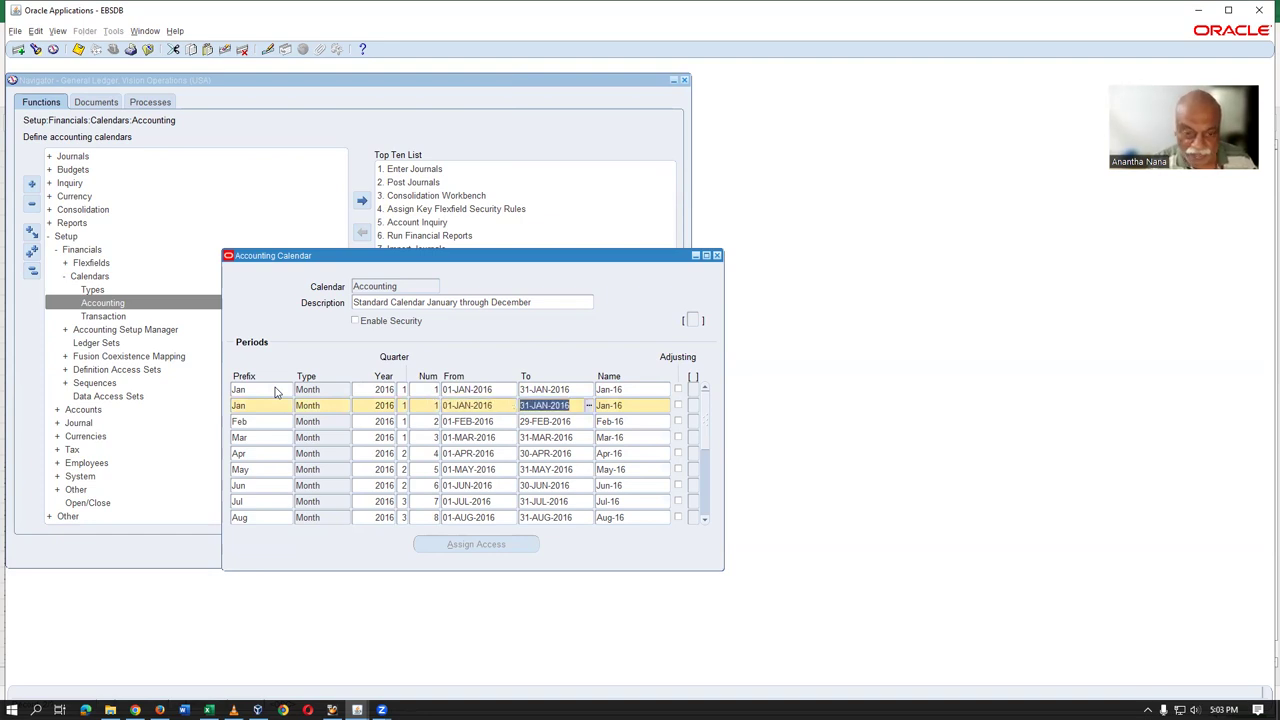
Set the duplicated January period's end date to 31-JAN-2017 and its start date to 01-JAN-2017
key("Right")
key("BackSpace")
type("7")
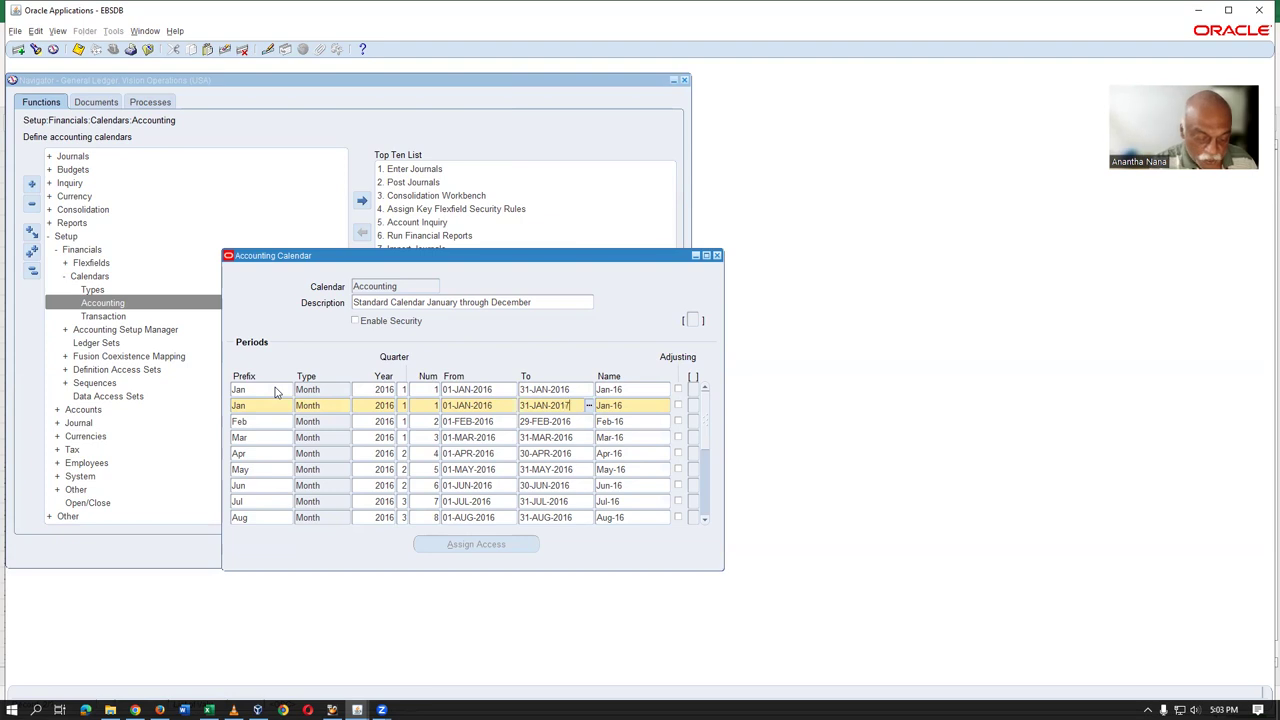
key("shift+Tab")
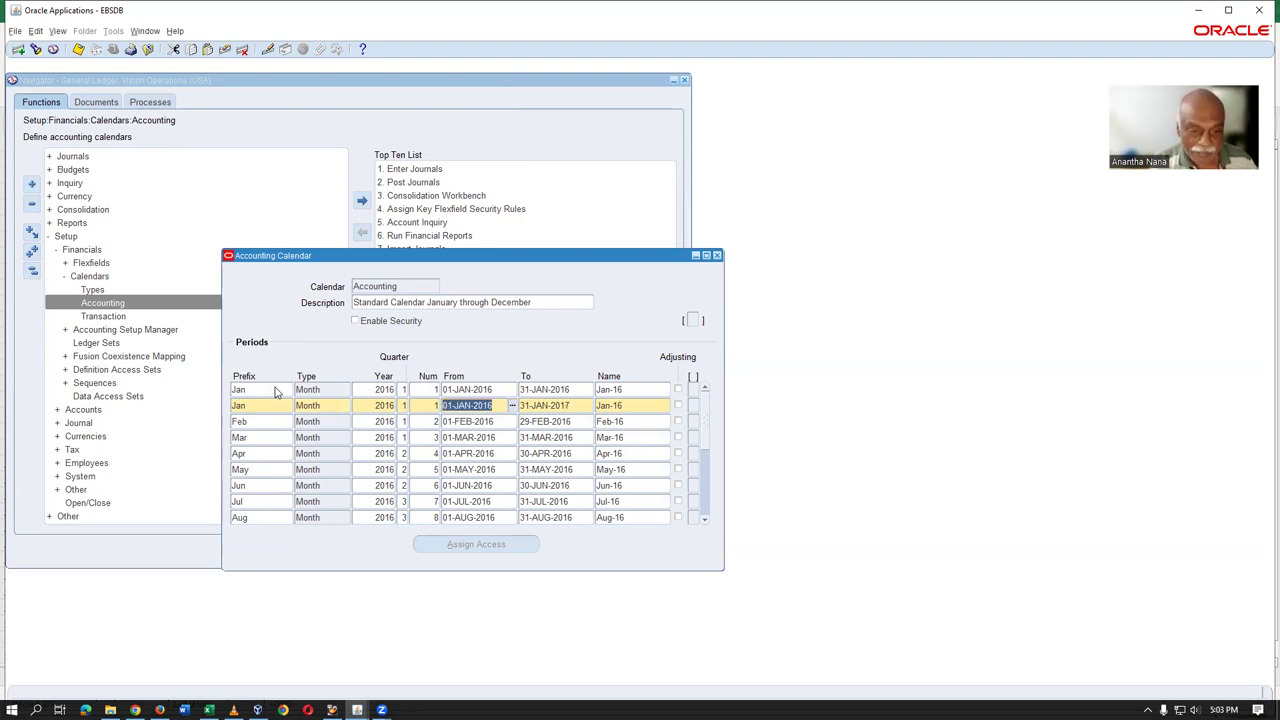
key("Right")
key("BackSpace")
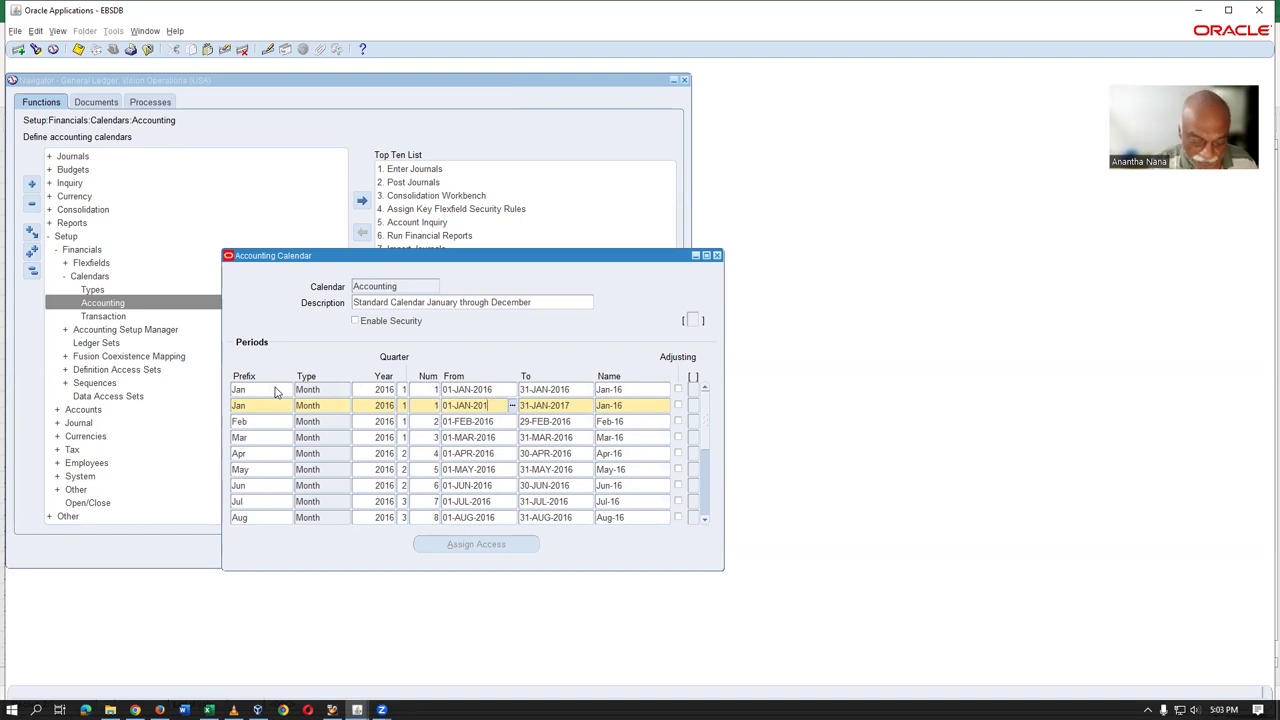
type("7")
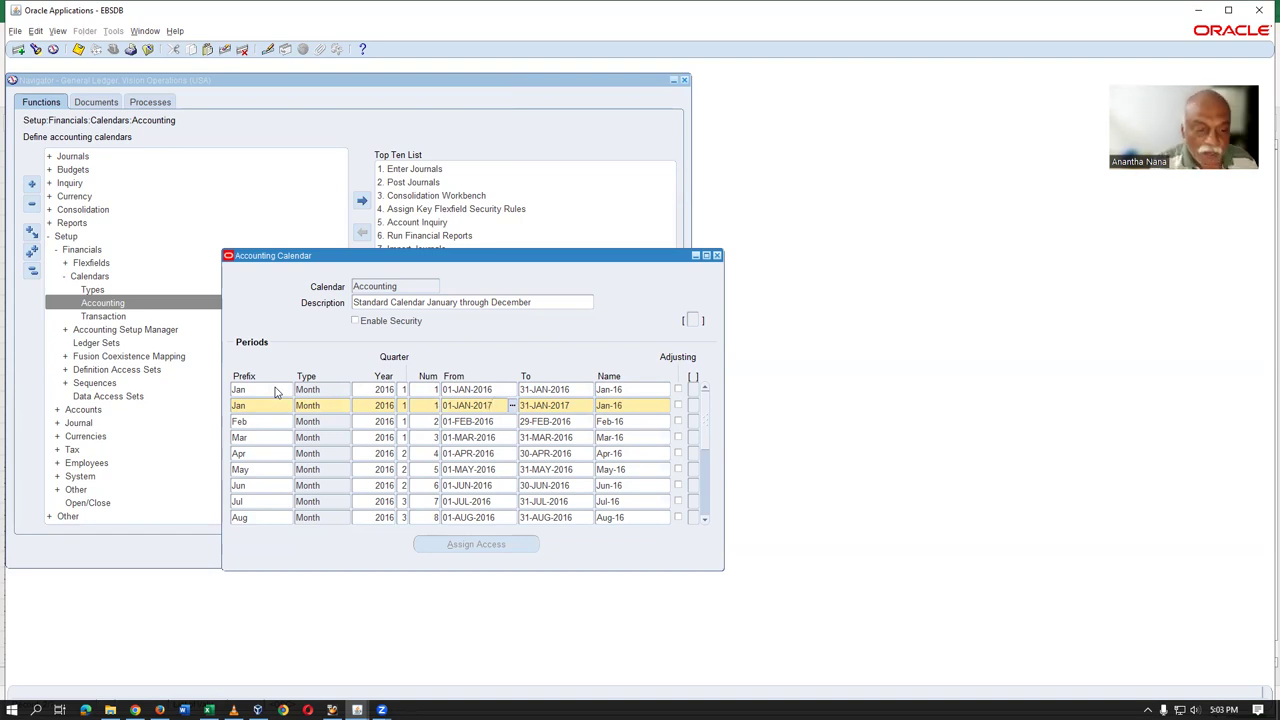
Set the duplicated January period's year to 2017
key("shift+Tab")
key("shift+Tab")
key("shift+Tab")
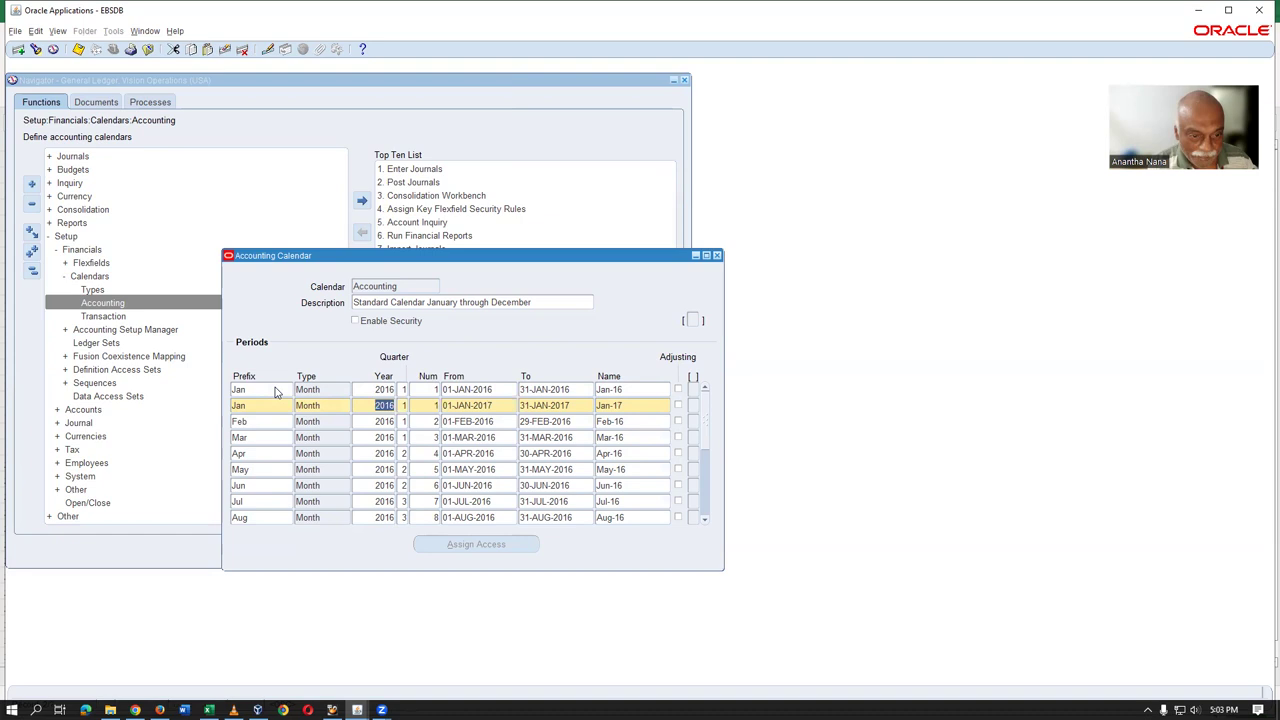
key("Right")
key("BackSpace")
type("7")
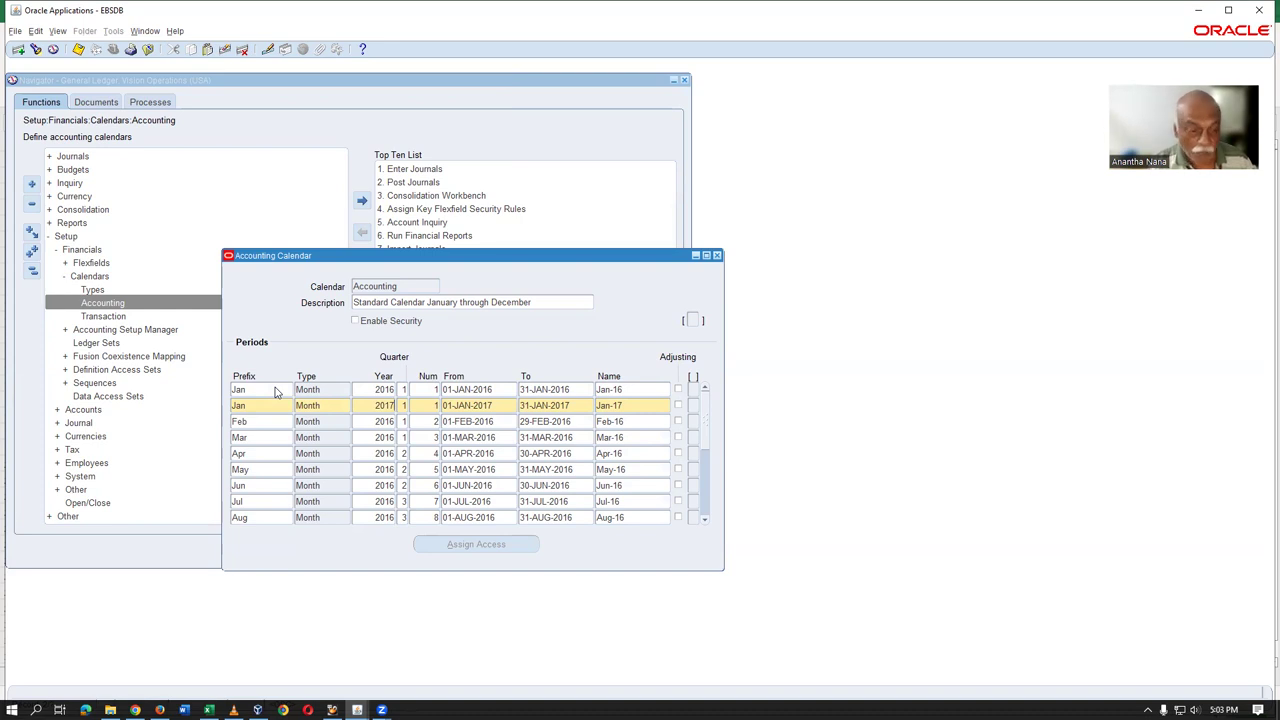
Insert a new period row below Feb-16 and duplicate the Feb-16 record into it
key("Down")
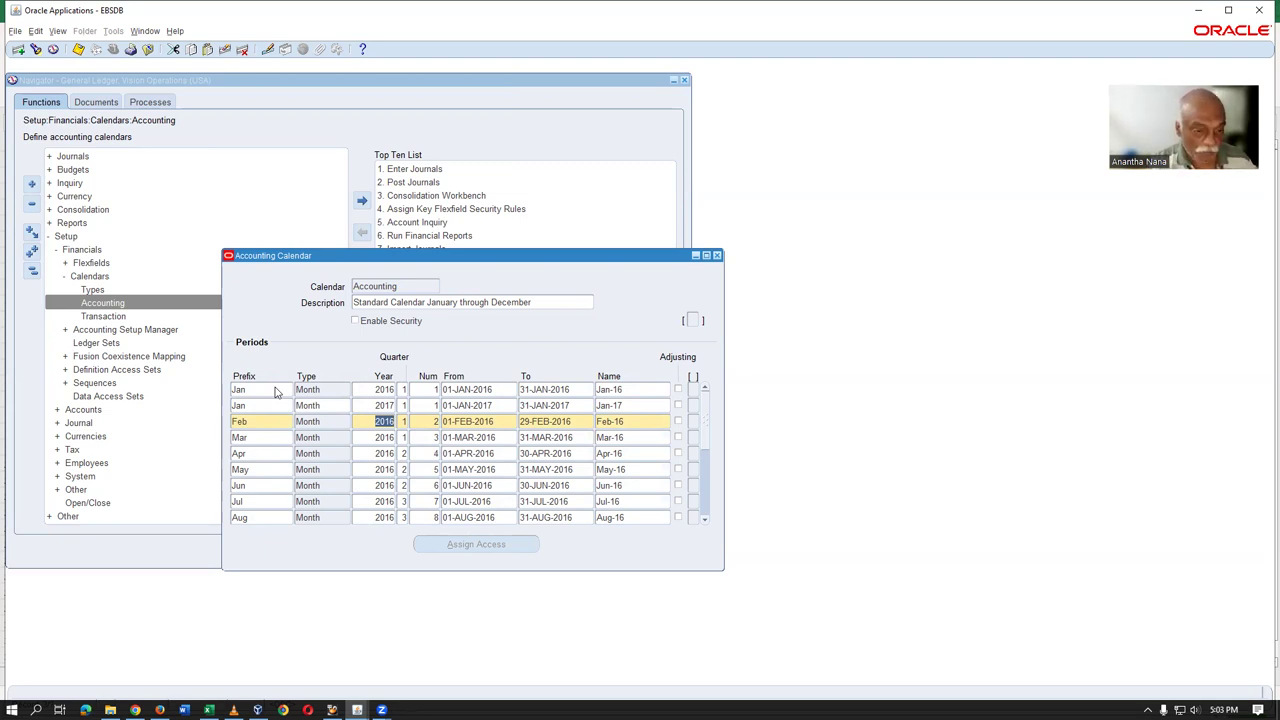
key("ctrl+Down")
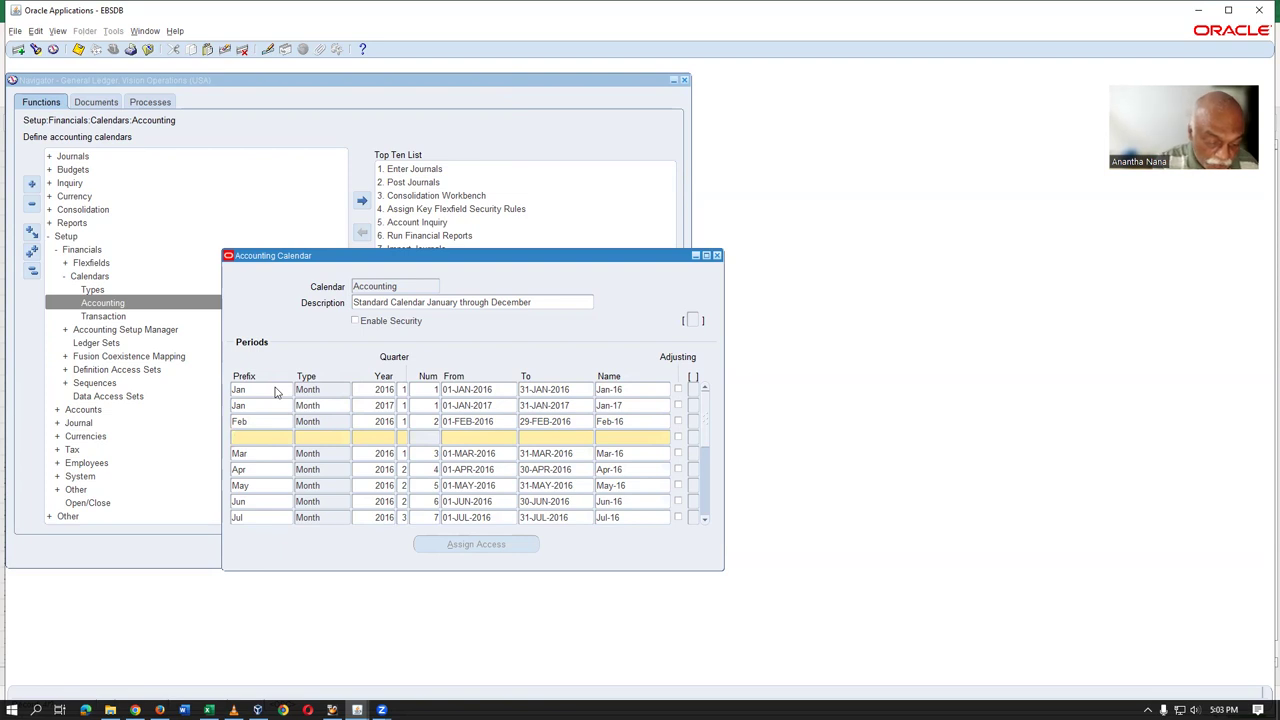
key("shift+F6")
key("Tab")
key("Tab")
key("Tab")
key("Tab")
key("Tab")
key("Tab")
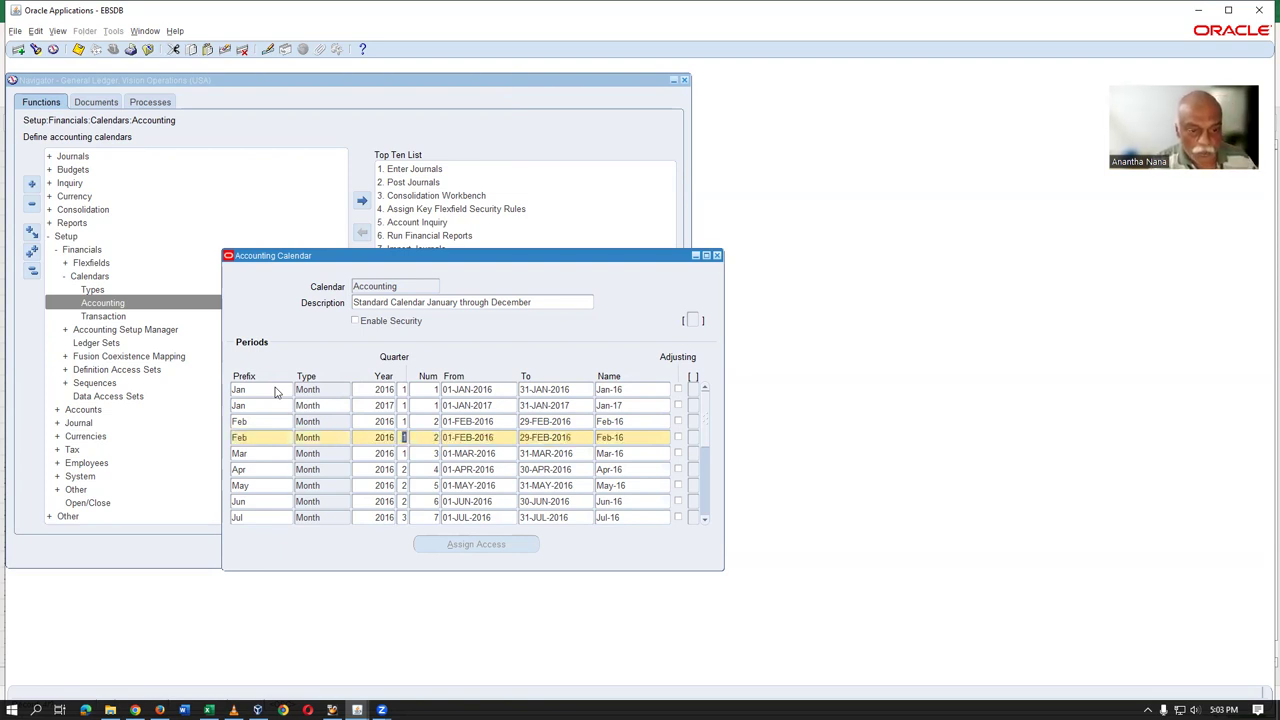
Set the duplicated February period's end date to 28-FEB-2017
key("Right")
key("BackSpace")
type("7")
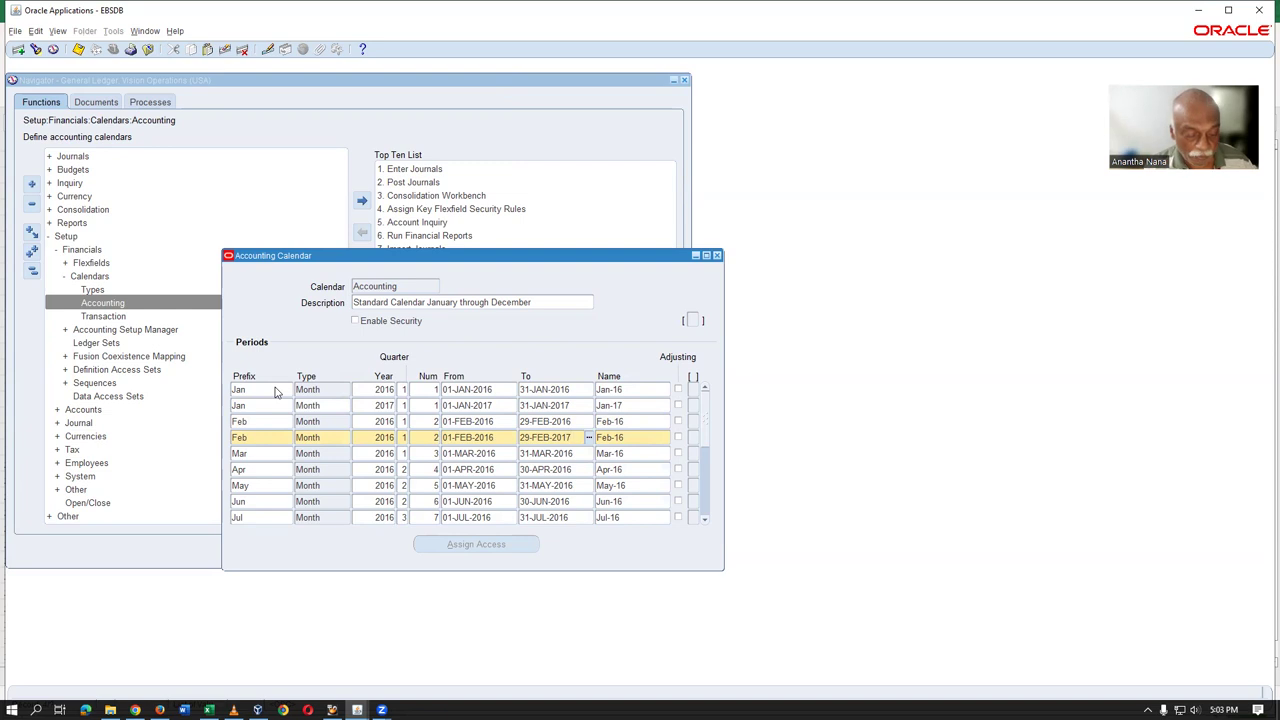
key("Tab")
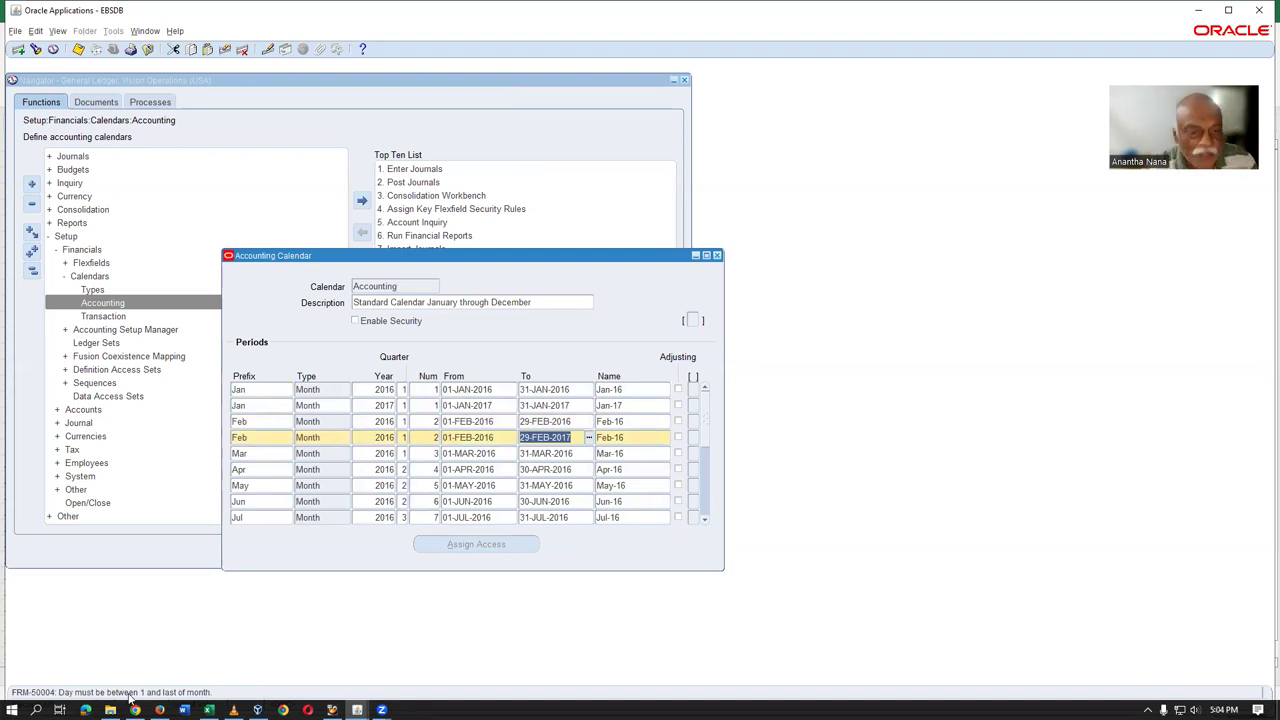
left_click(529, 441)
key("BackSpace")
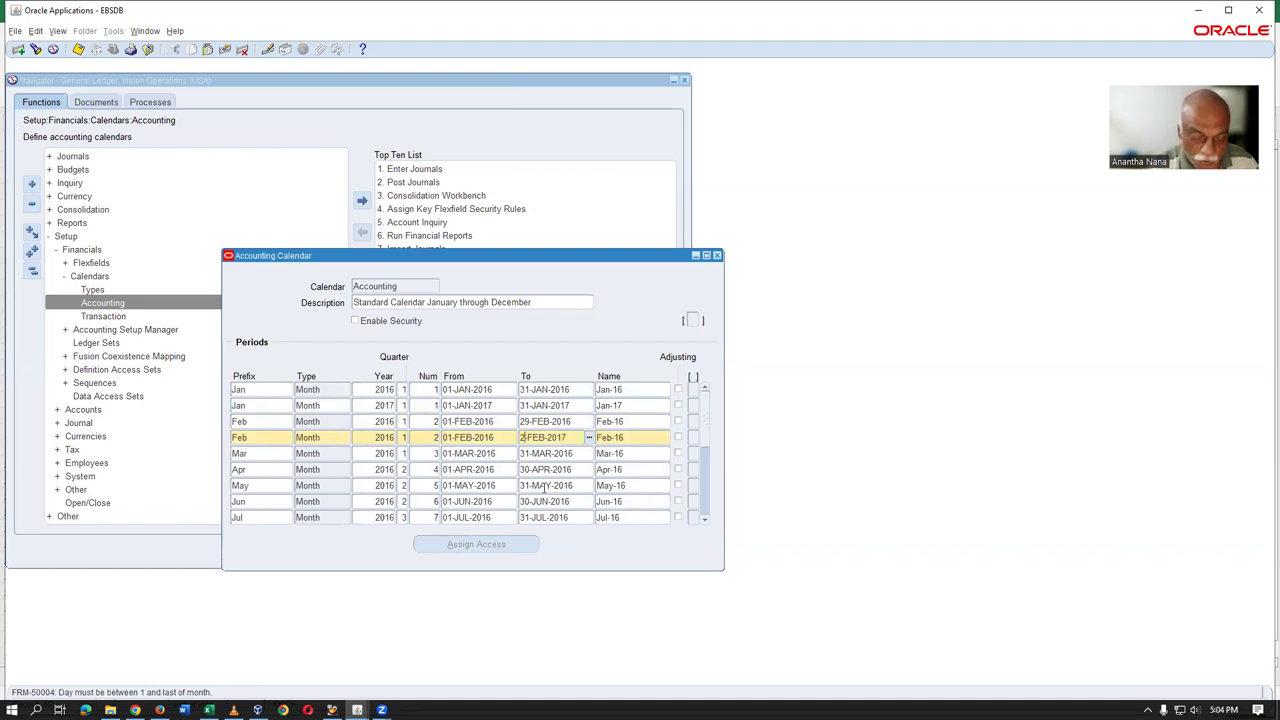
type("8")
Set the duplicated February period's start date to 01-FEB-2017 and its year to 2017
key("shift+Tab")
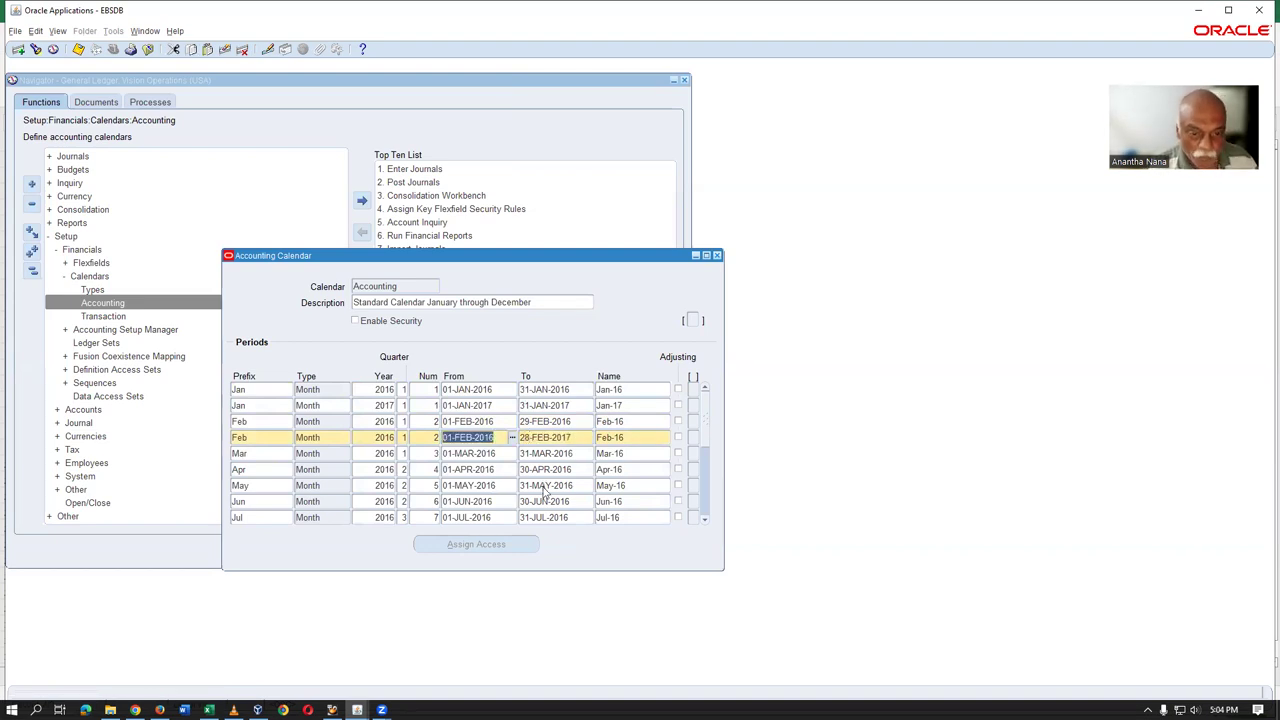
key("Right")
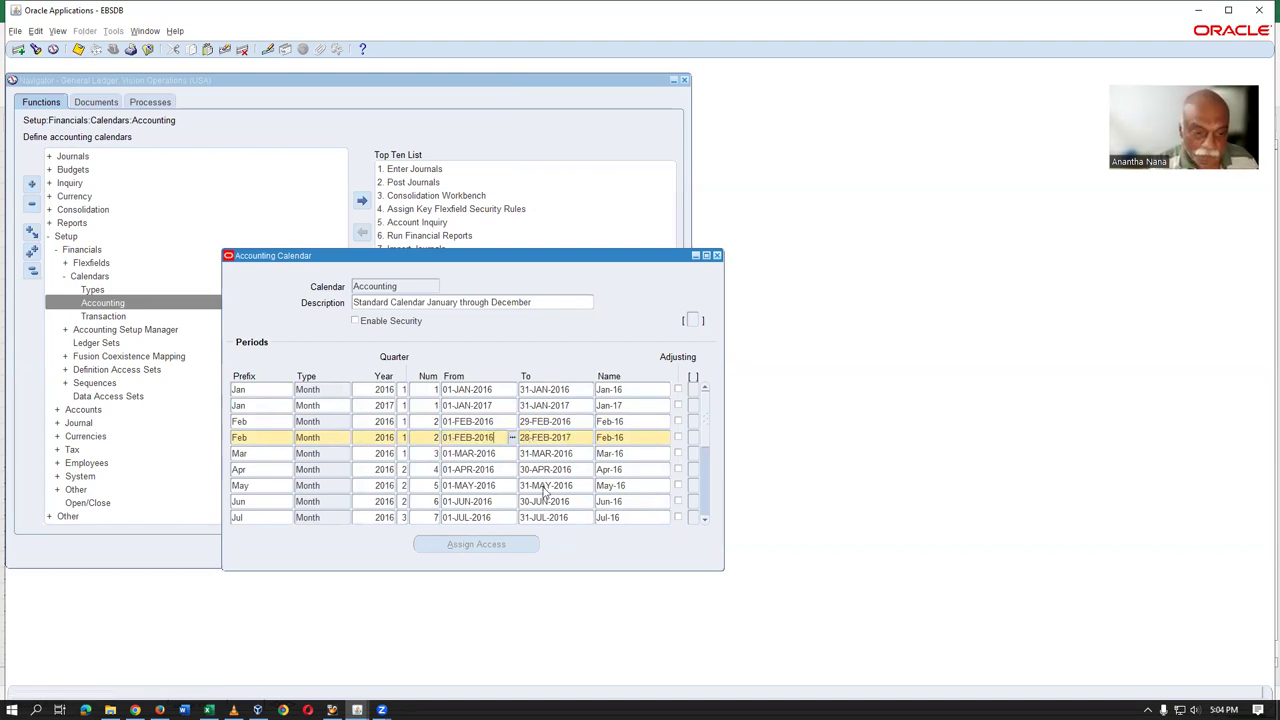
key("BackSpace")
type("7")
key("shift+Tab")
key("shift+Tab")
key("shift+Tab")
key("Right")
key("BackSpace")
type("7")
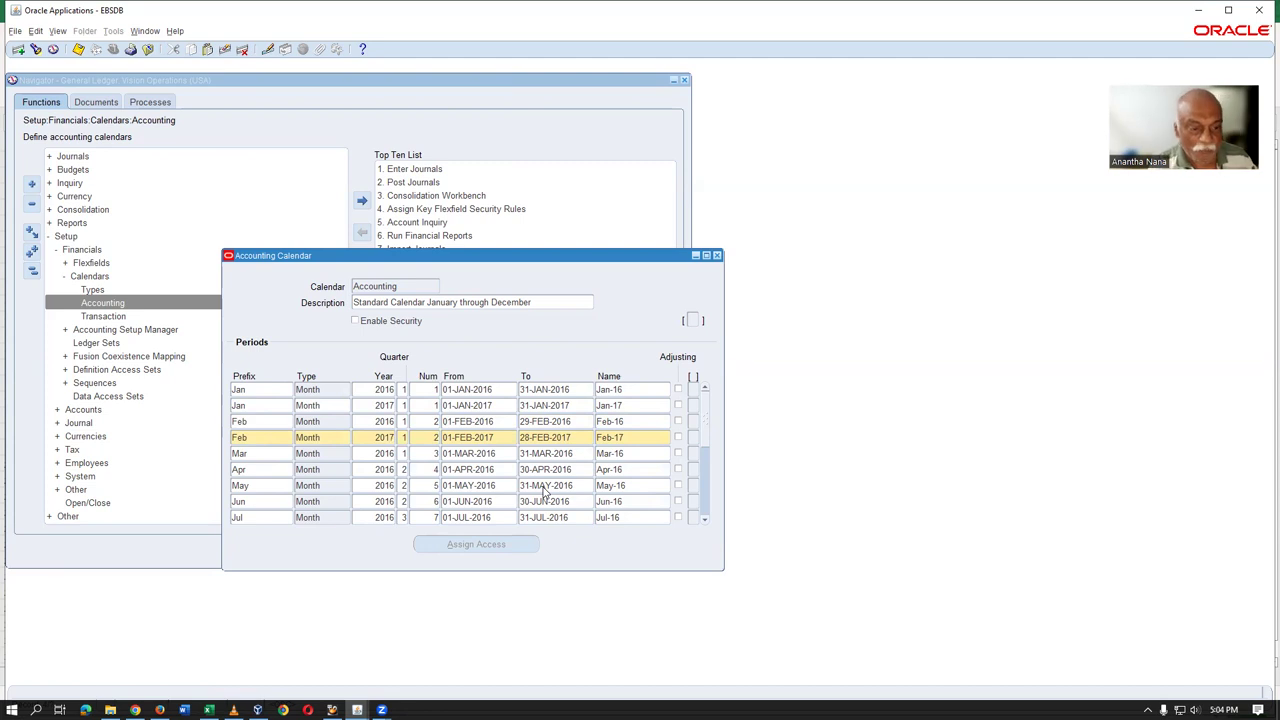
Insert a new period row below Mar-16 and duplicate the Mar-16 record into it
key("Down")
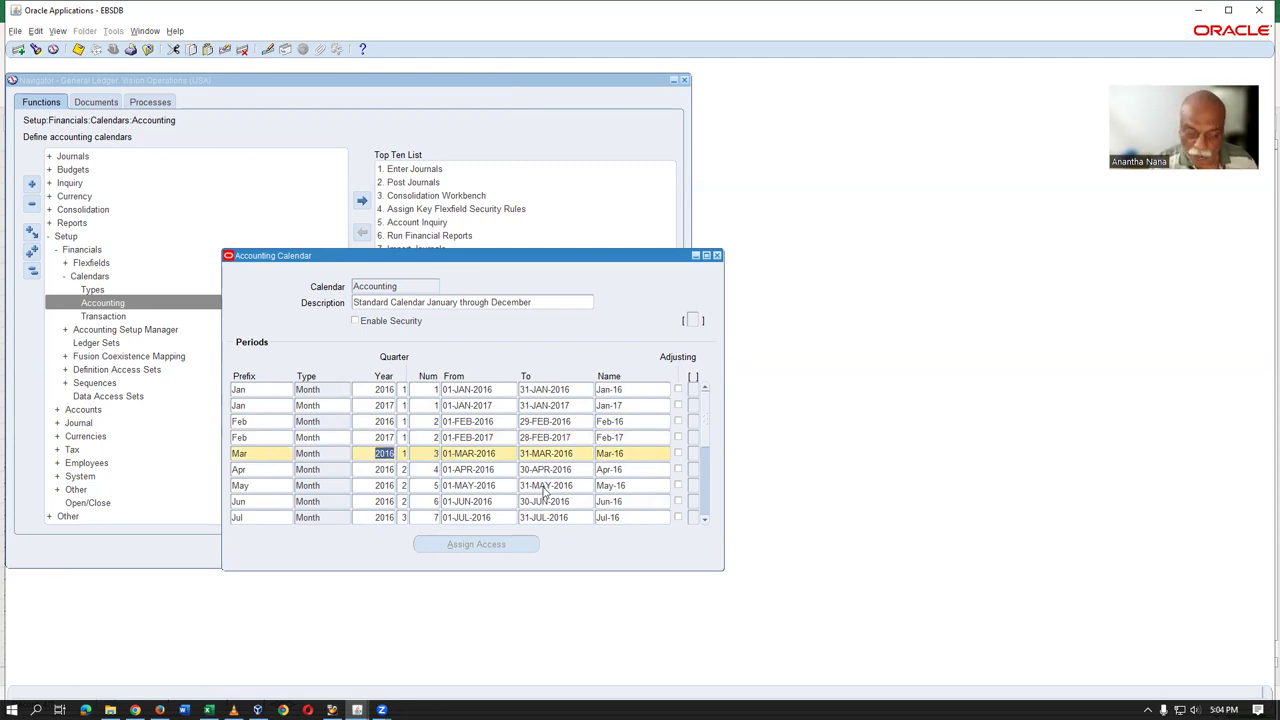
key("ctrl+Down")
key("shift+F6")
key("Tab")
key("Tab")
key("Tab")
key("Tab")
key("Tab")
key("Tab")
Set the duplicated March period's end date to 31-MAR-2017 and its start date to 01-MAR-2017
key("End")
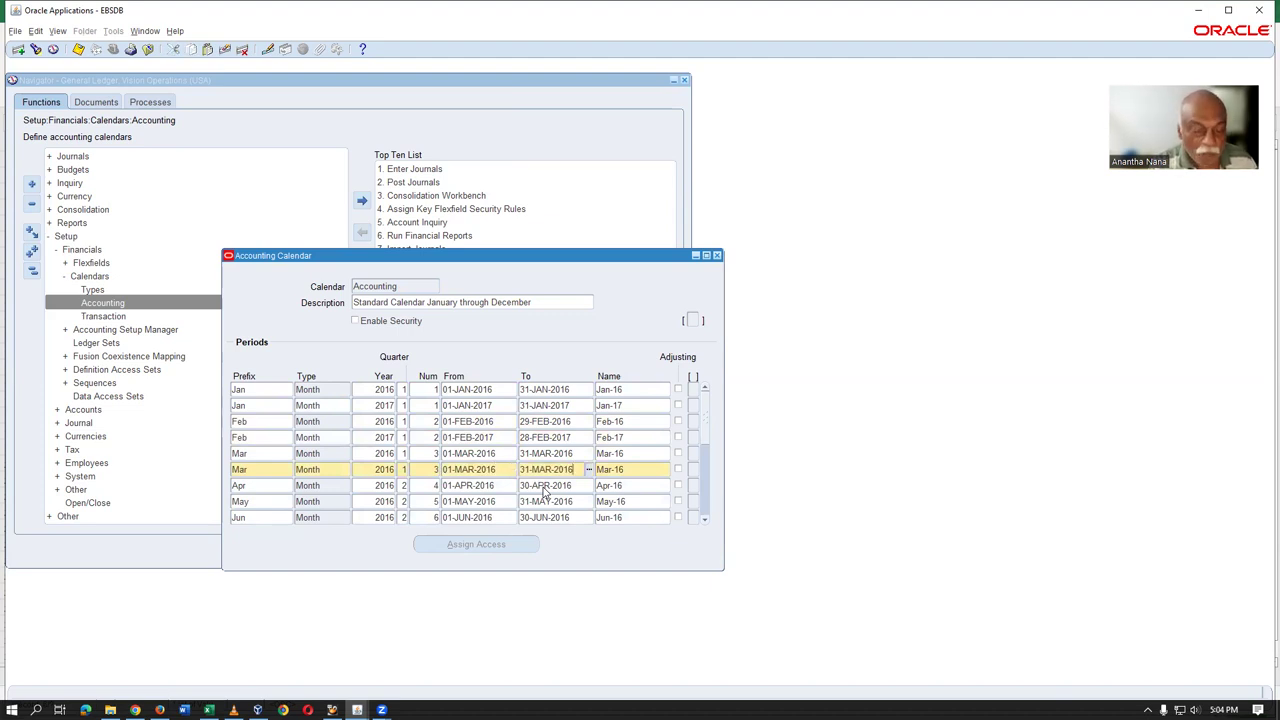
key("BackSpace")
type("7")
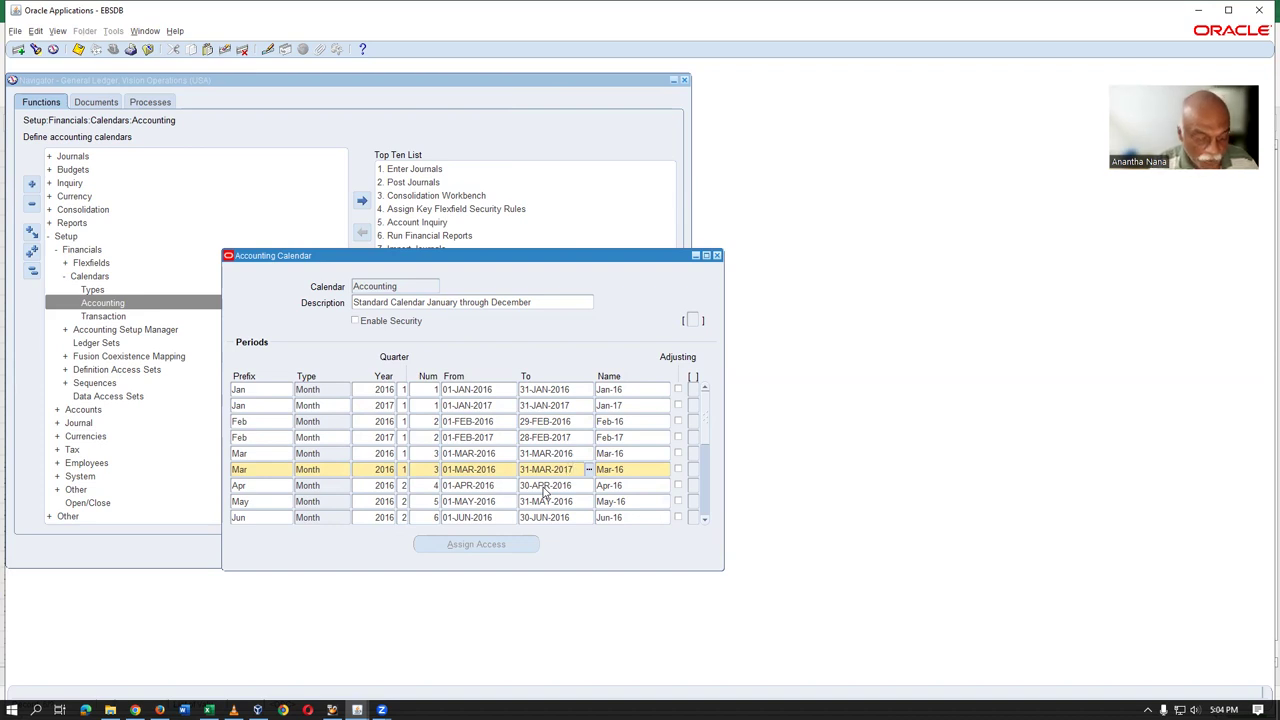
key("shift+Tab")
key("End")
key("BackSpace")
type("7")
Set the duplicated March period's year to 2017
key("shift+Tab")
key("shift+Tab")
key("shift+Tab")
key("End")
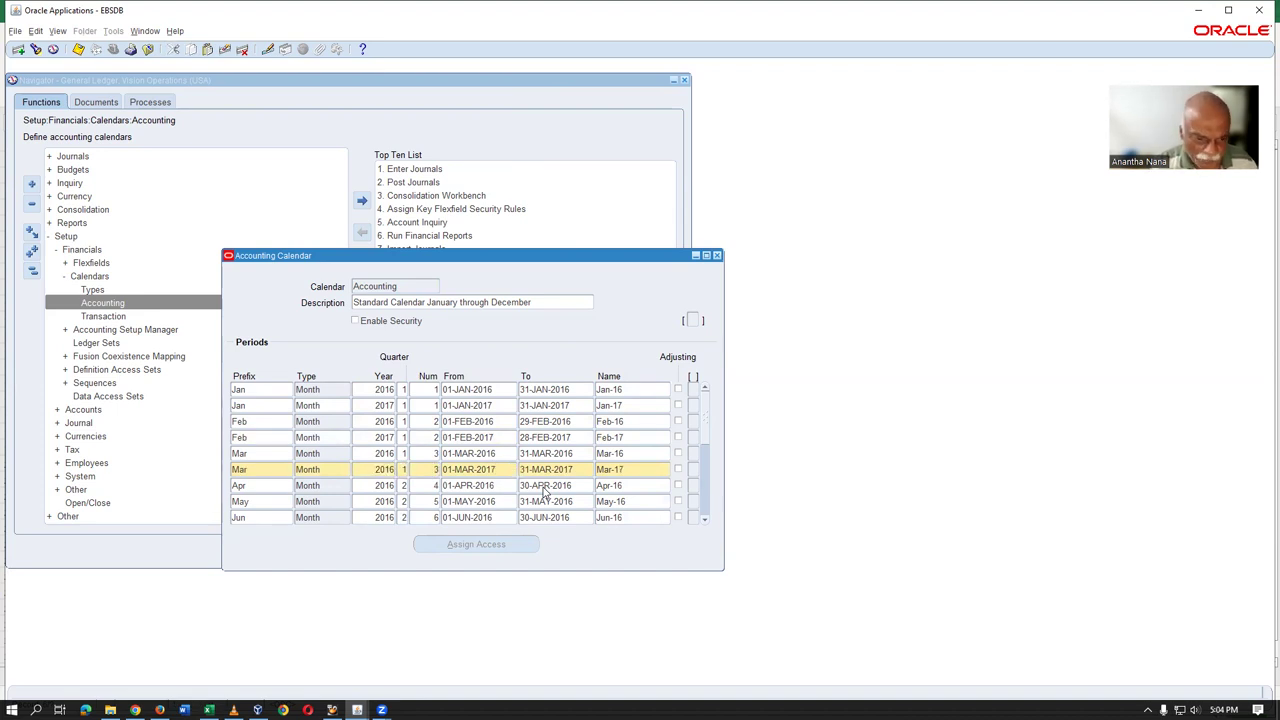
key("BackSpace")
type("7")
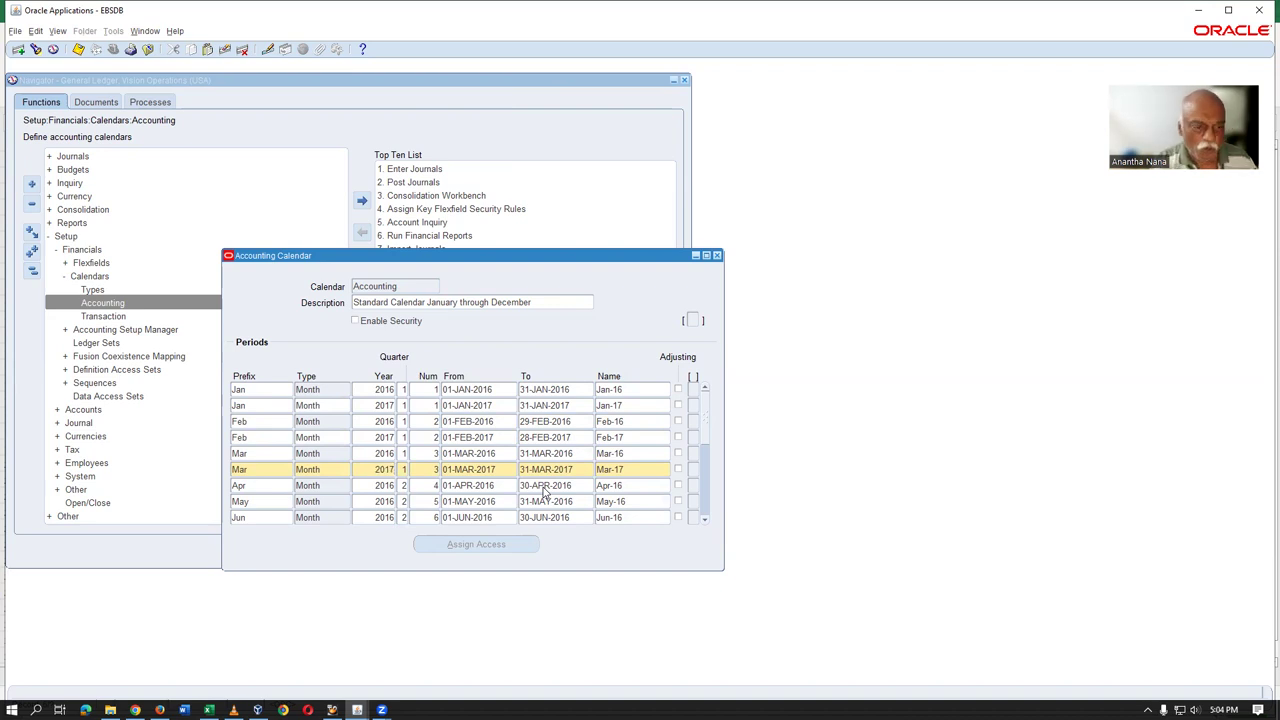
Insert a new period row below Apr-16 and duplicate the Apr-16 record into it
key("Down")
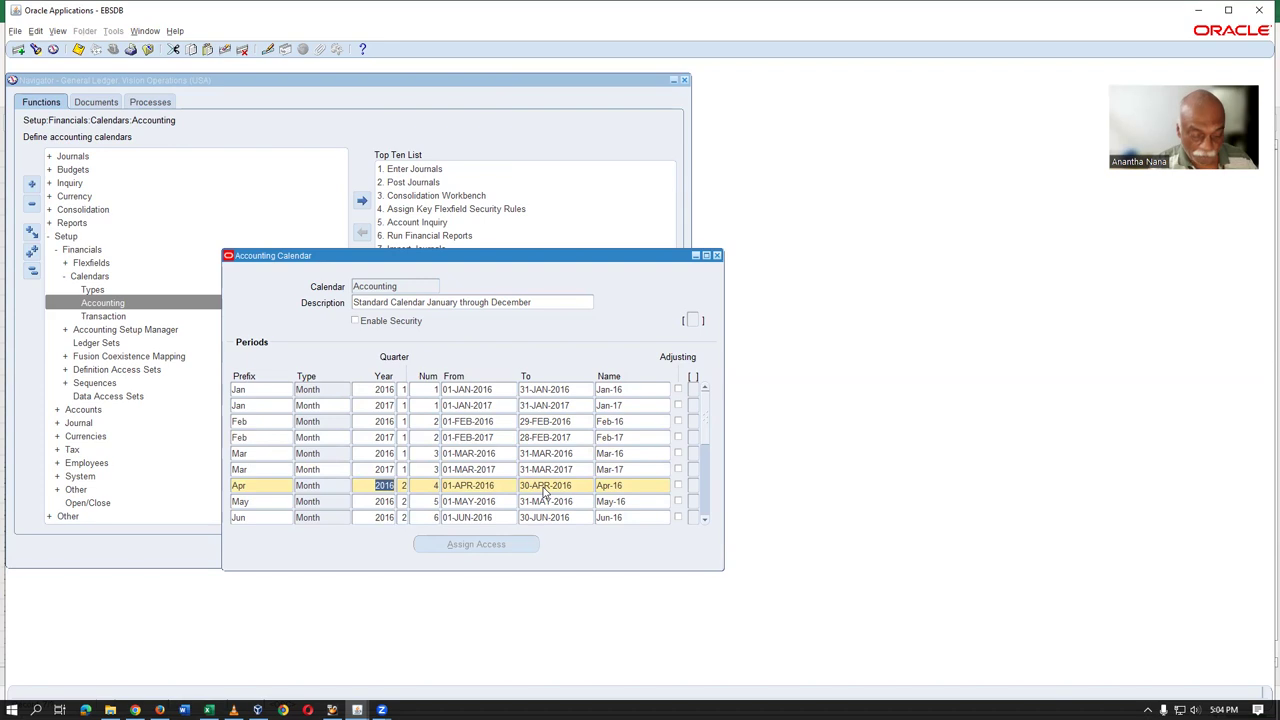
key("ctrl+Down")
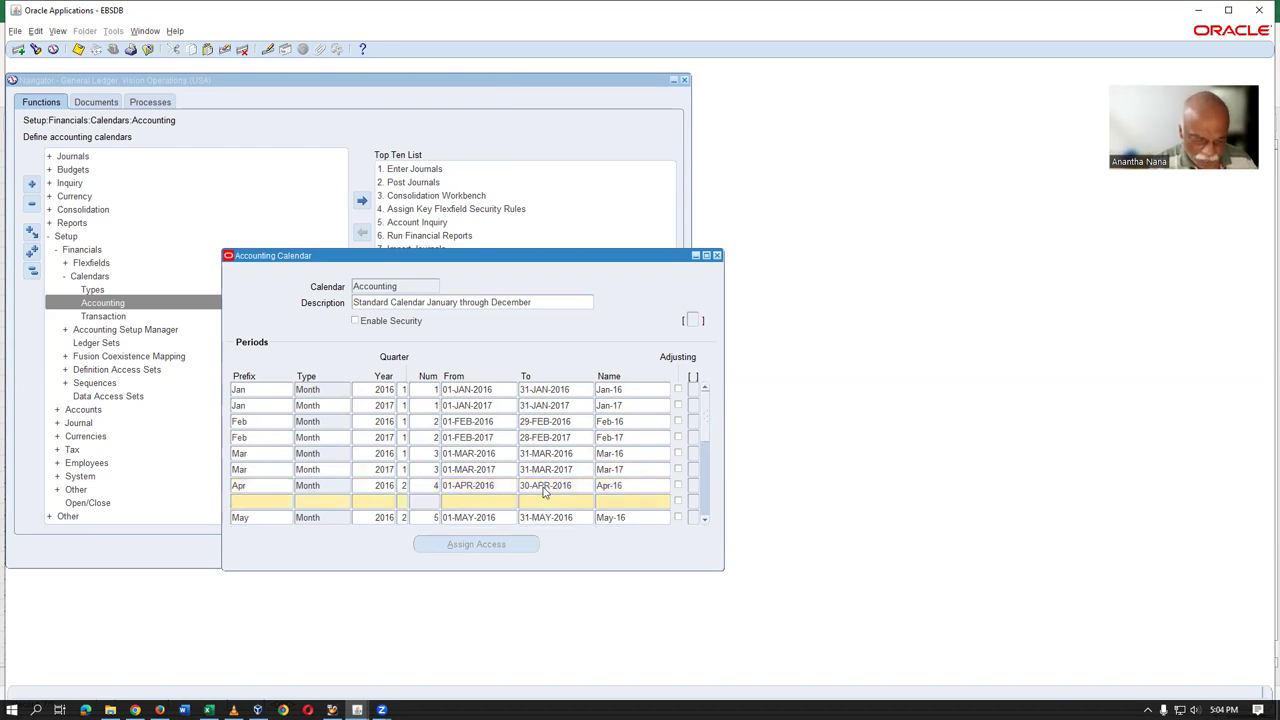
key("shift+F6")
key("Tab")
key("Tab")
key("Tab")
key("Tab")
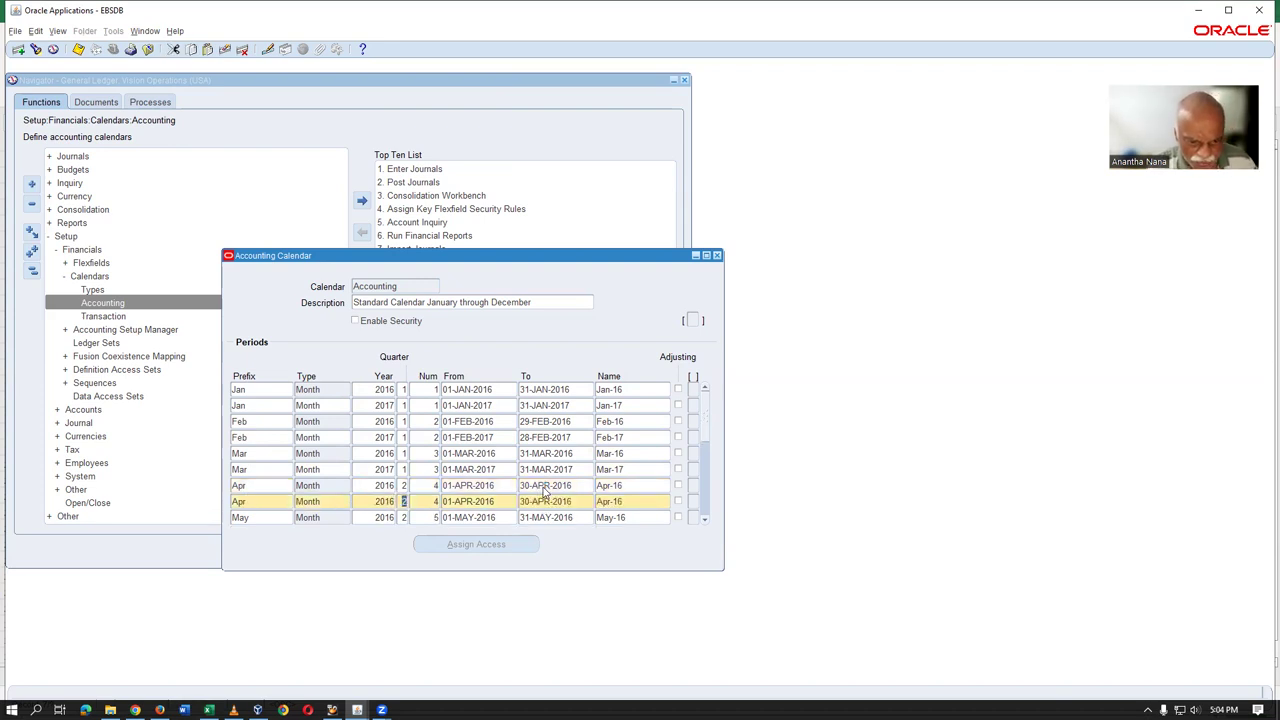
key("Tab")
key("Tab")
Set the duplicated April period's end date to 30-APR-2017 and its start date to 01-APR-2017
key("End")
key("BackSpace")
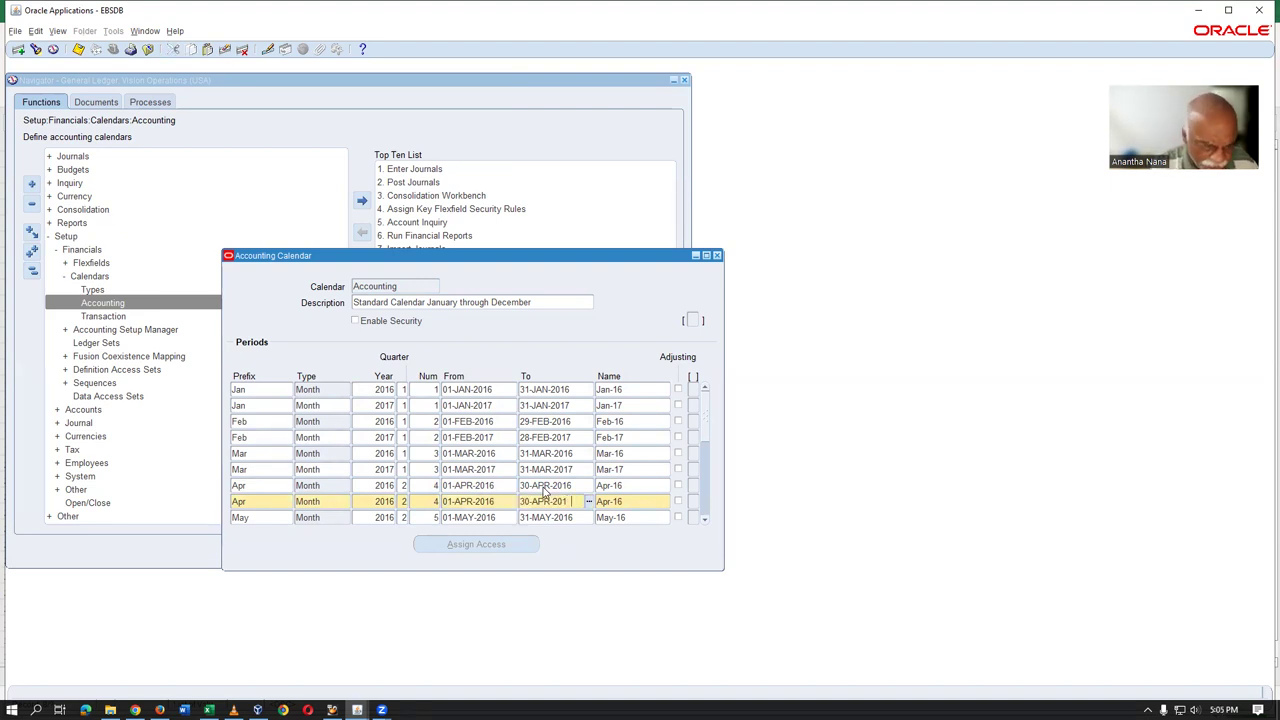
key("shift+Tab")
key("End")
key("BackSpace")
type("7")
Set the duplicated April period's year to 2017
key("shift+Tab")
key("shift+Tab")
key("shift+Tab")
key("End")
key("BackSpace")
type("7")
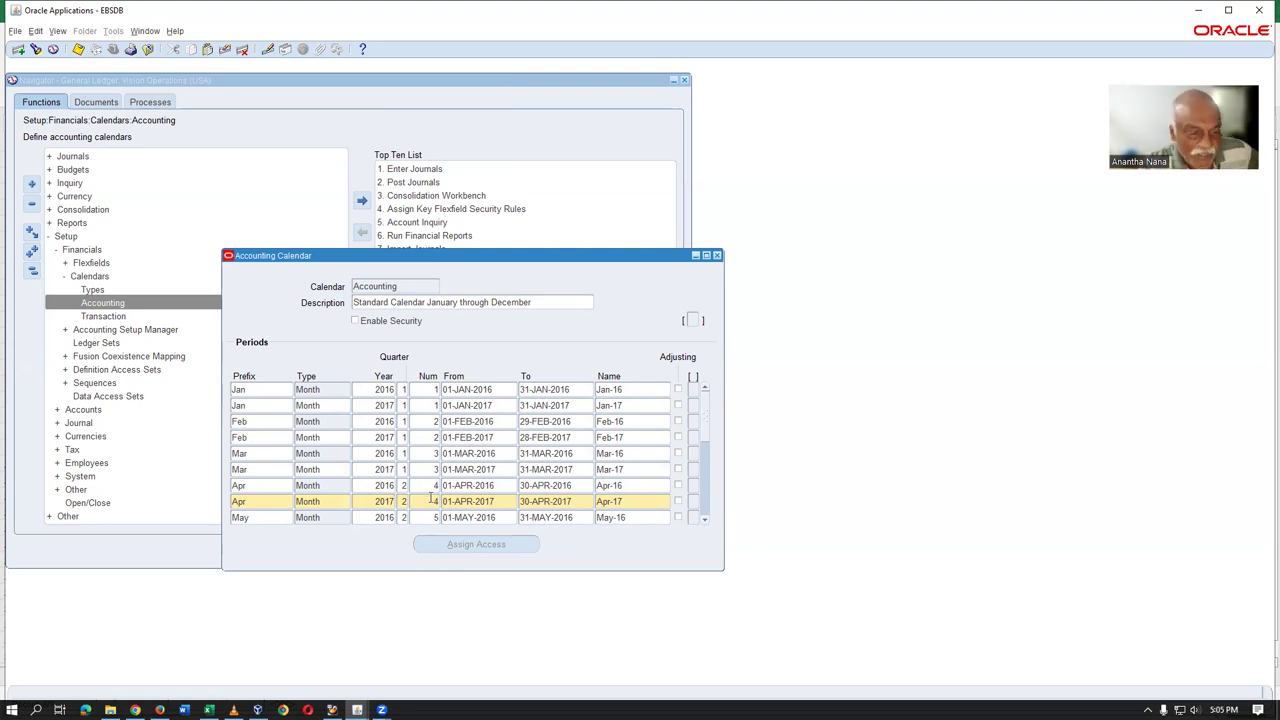
Insert a new period row below Jan-17 and duplicate the Jan-17 record into it
left_click(257, 405)
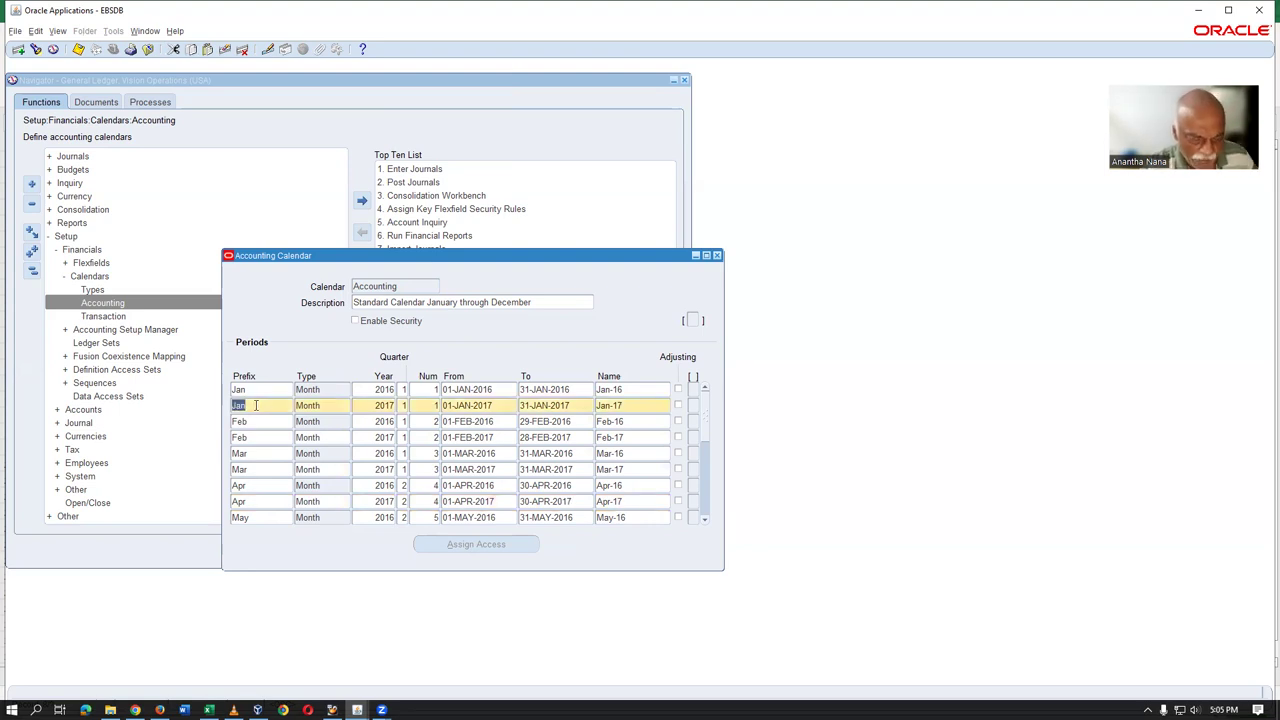
key("ctrl+Down")
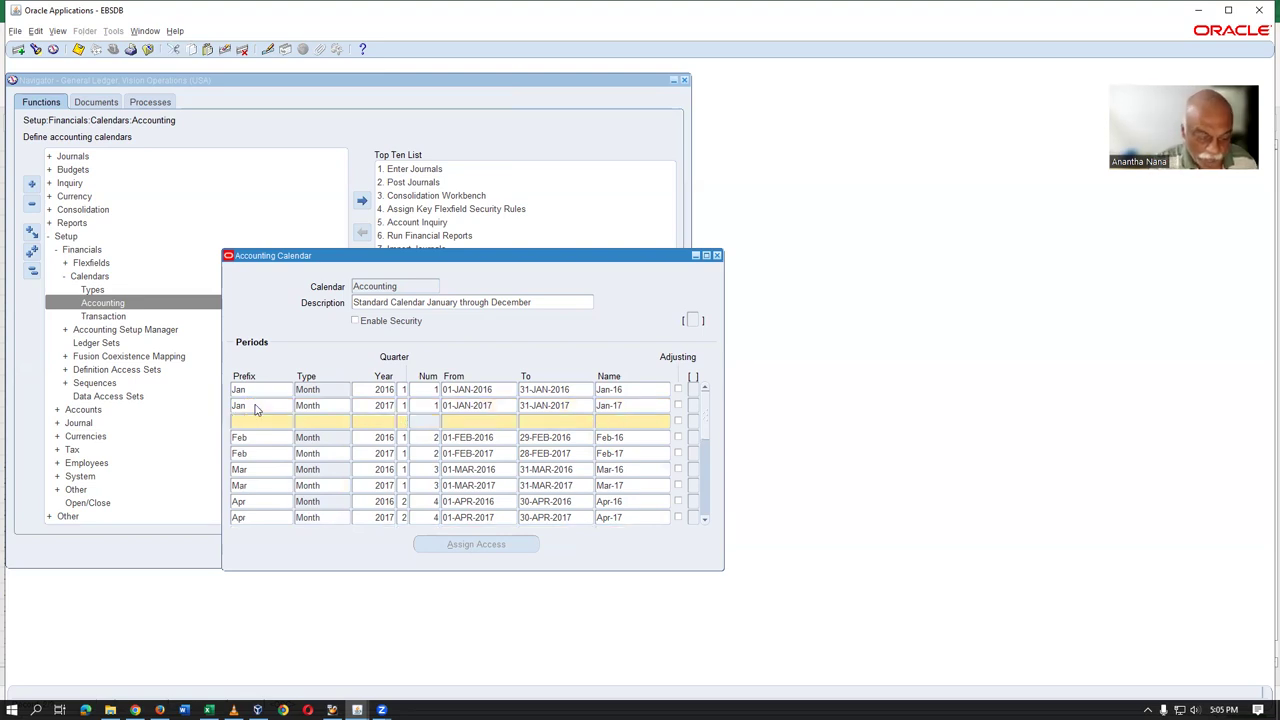
key("shift+F6")
Set the duplicated Jan-17 period's end date to 31-JAN-2018 and its start date to 01-JAN-2018
key("Tab")
key("Tab")
key("Tab")
key("Tab")
key("Tab")
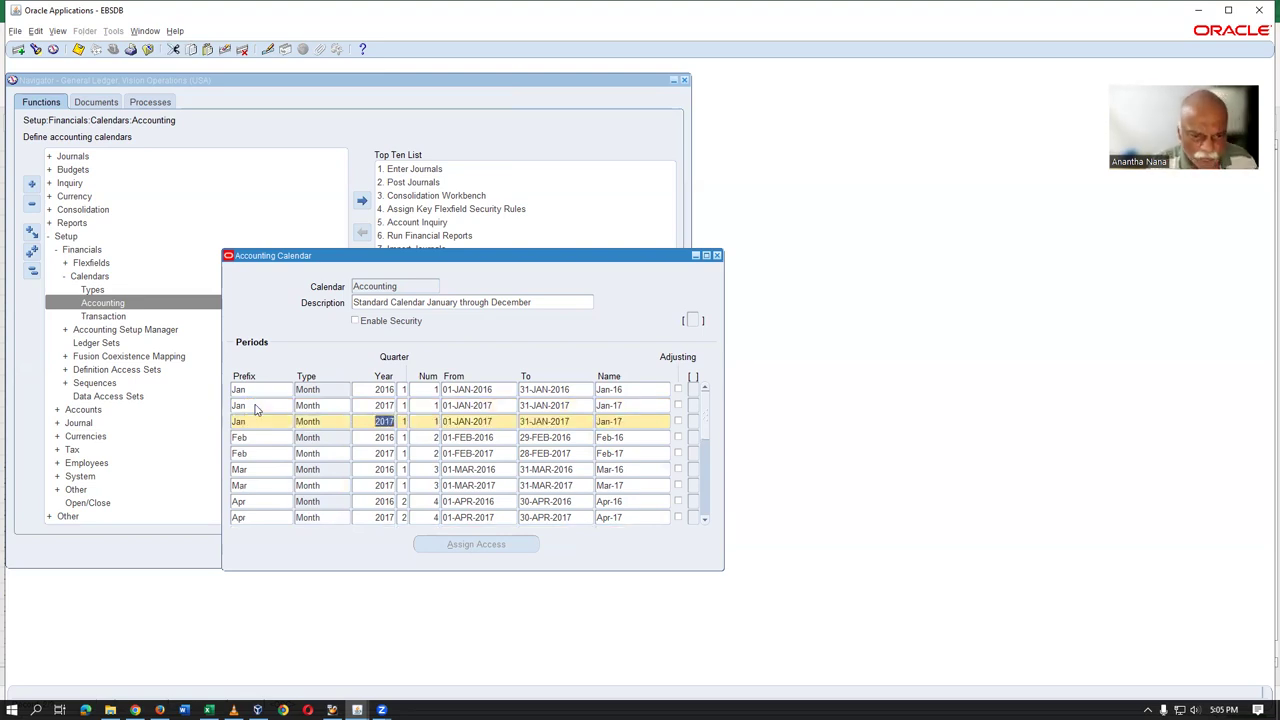
key("Tab")
key("BackSpace")
type("8")
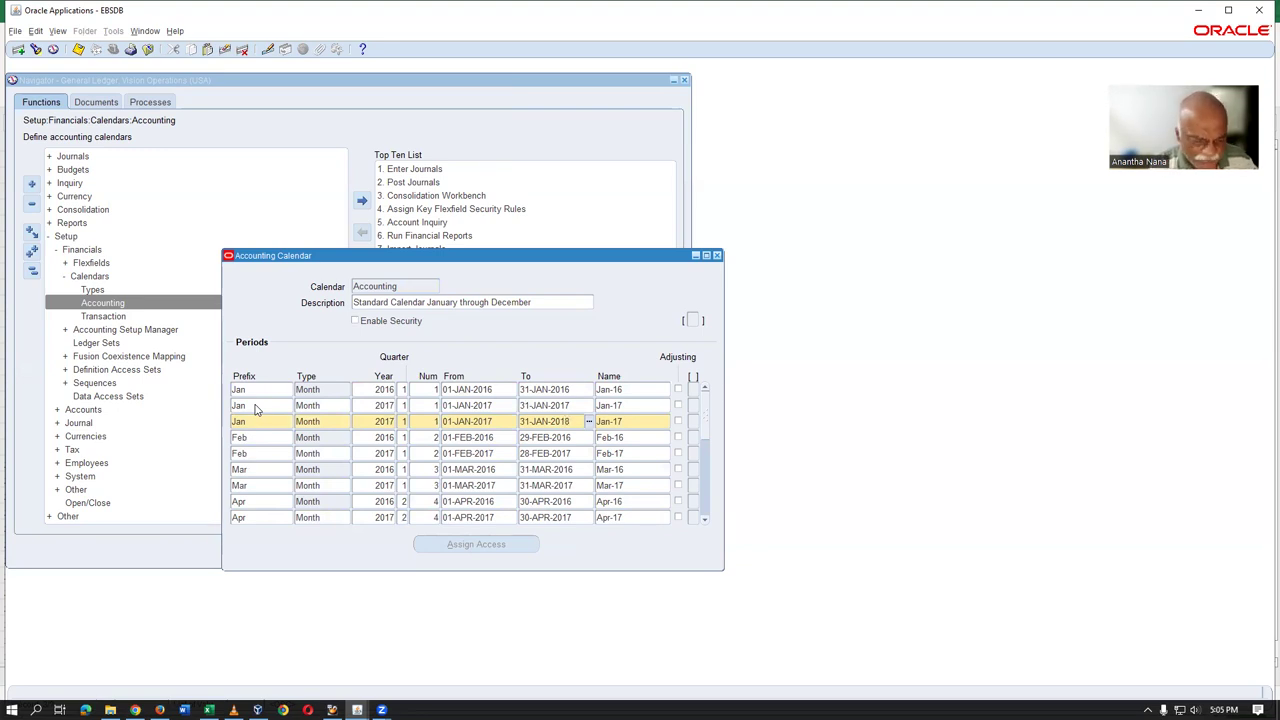
key("shift+Tab")
key("End")
key("BackSpace")
type("8")
Set the year of the January period starting 01-JAN-2018 to 2018
key("shift+Tab")
key("shift+Tab")
key("shift+Tab")
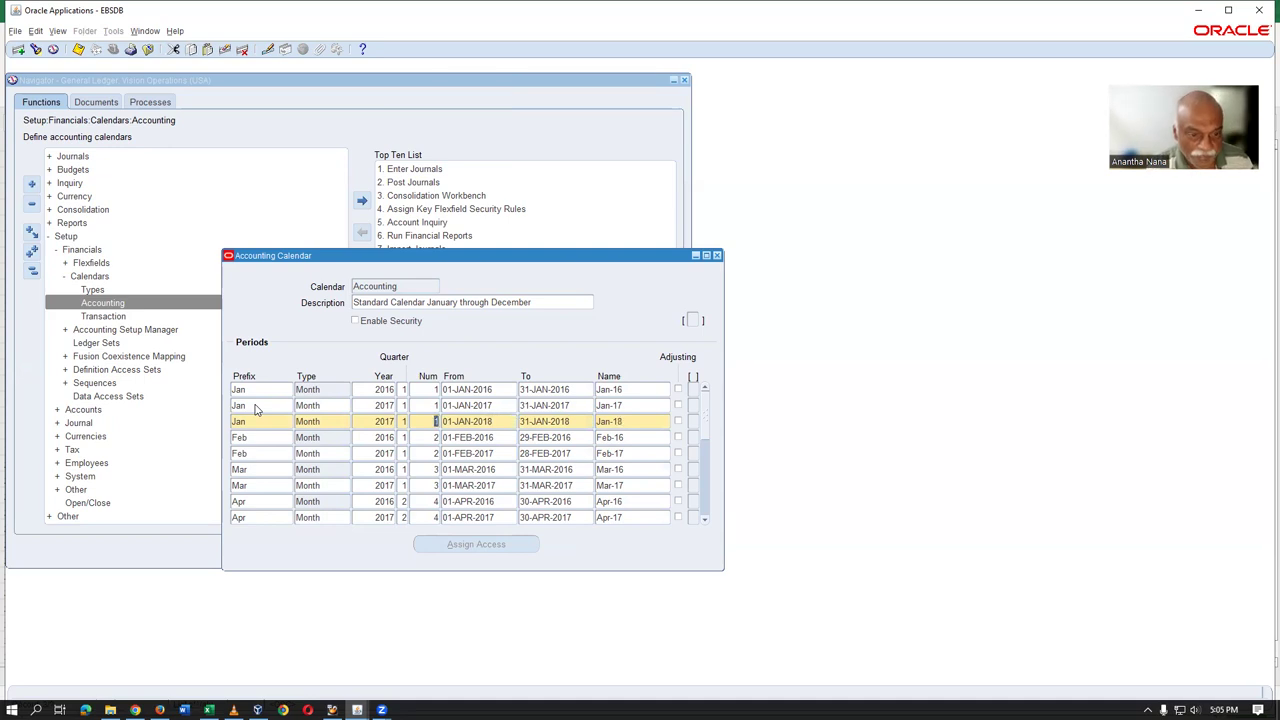
key("End")
key("BackSpace")
type("8")
Duplicate the Jan-18 period into a new row below it and set the copy's end date to 31-JAN-2019
key("ctrl+Down")
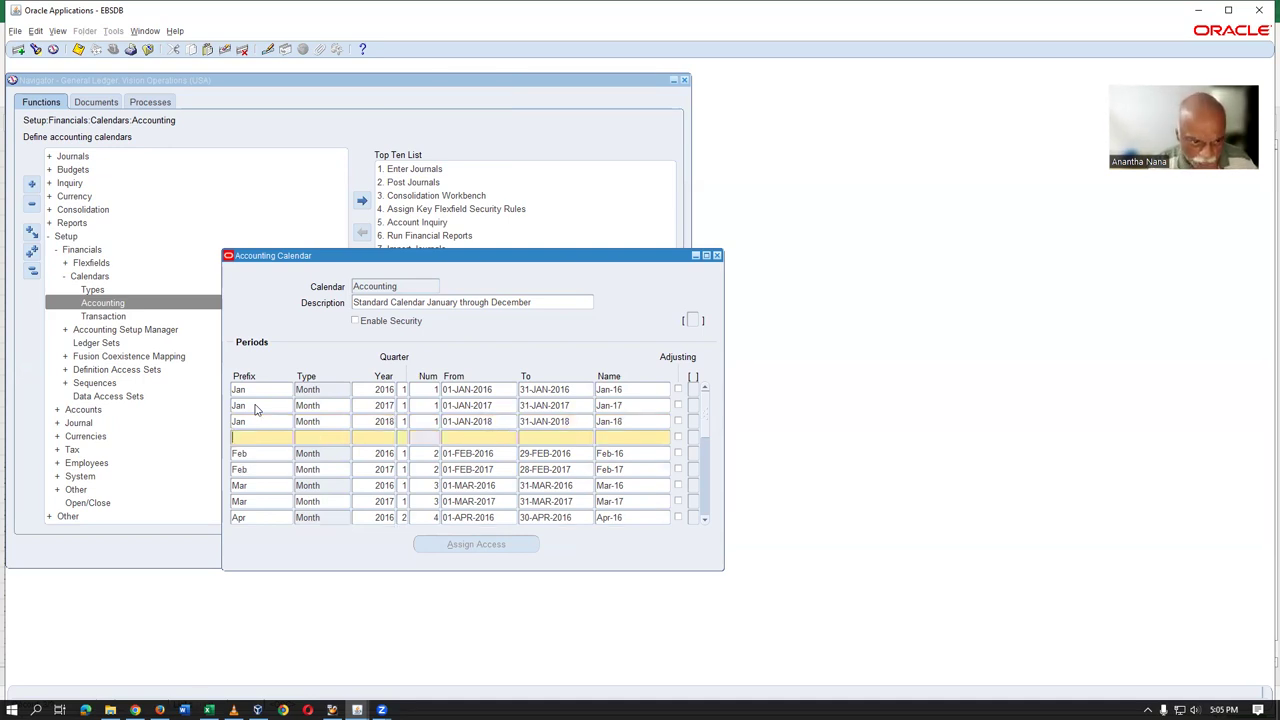
key("shift+F6")
key("Tab")
key("Tab")
key("Tab")
key("Tab")
key("Tab")
key("Tab")
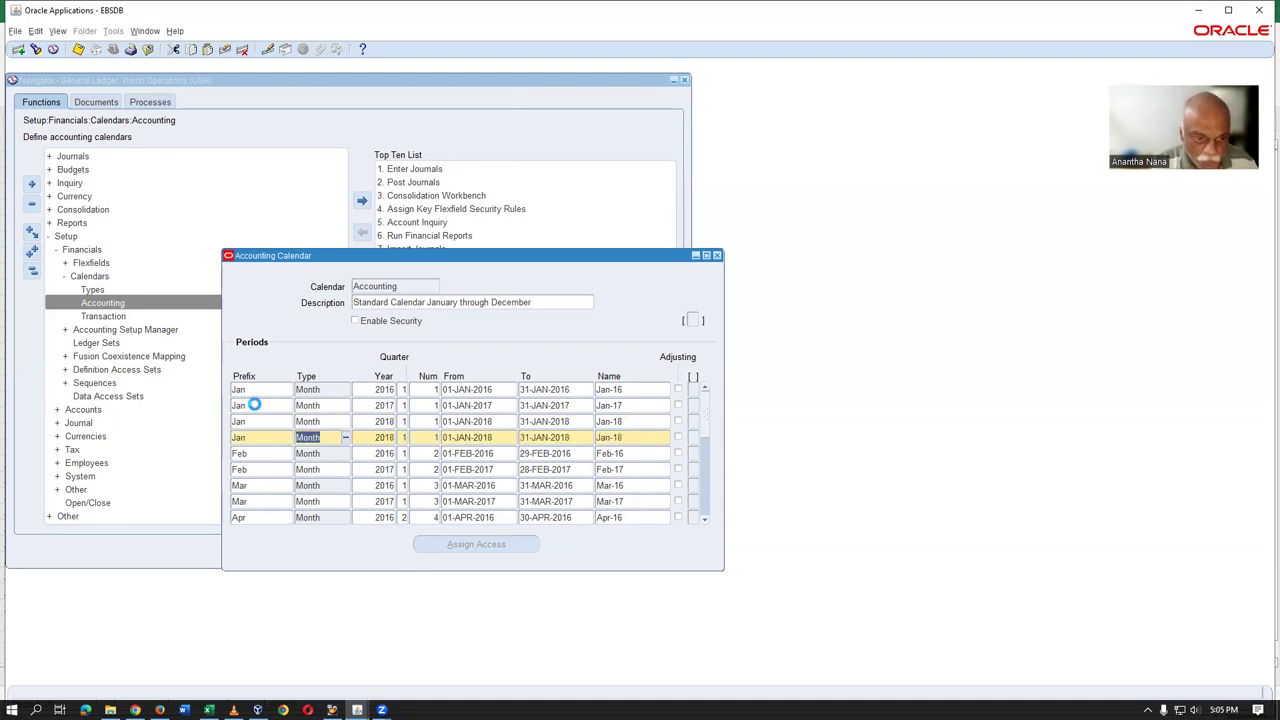
key("End")
key("BackSpace")
type("9")
Set the start date of the duplicated Jan-18 period to 01-JAN-2019
key("shift+Tab")
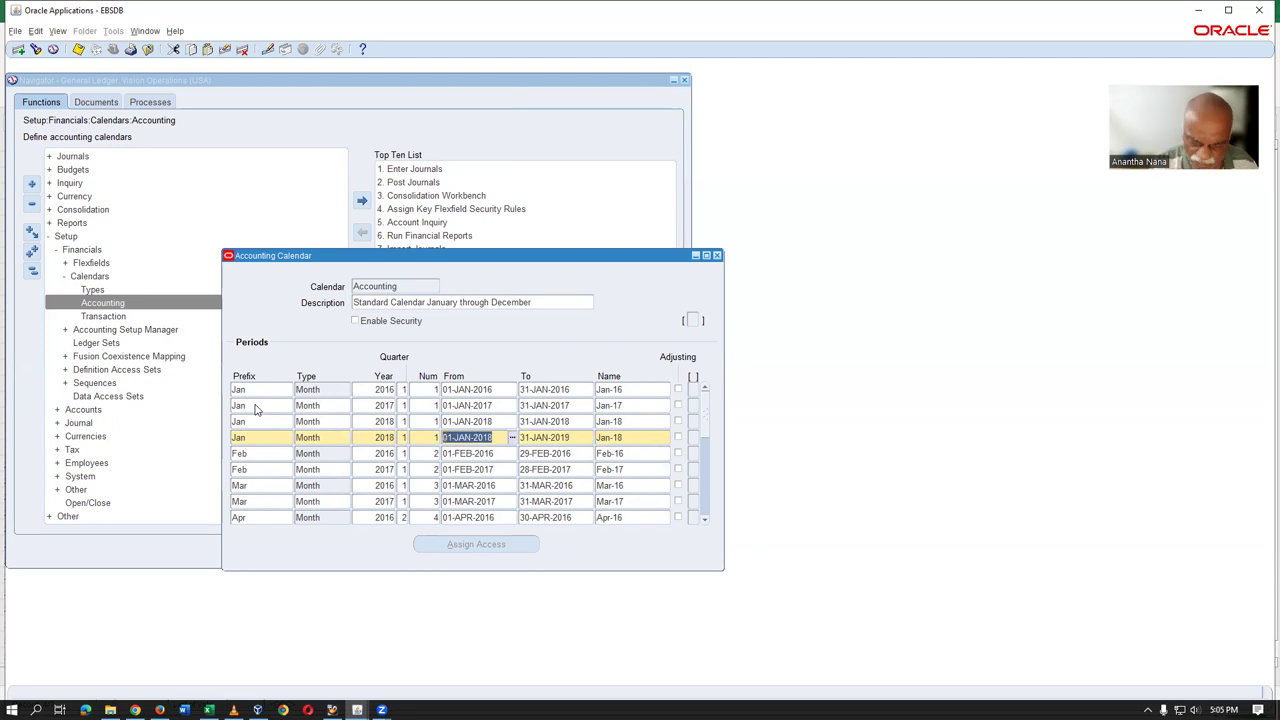
key("End")
key("BackSpace")
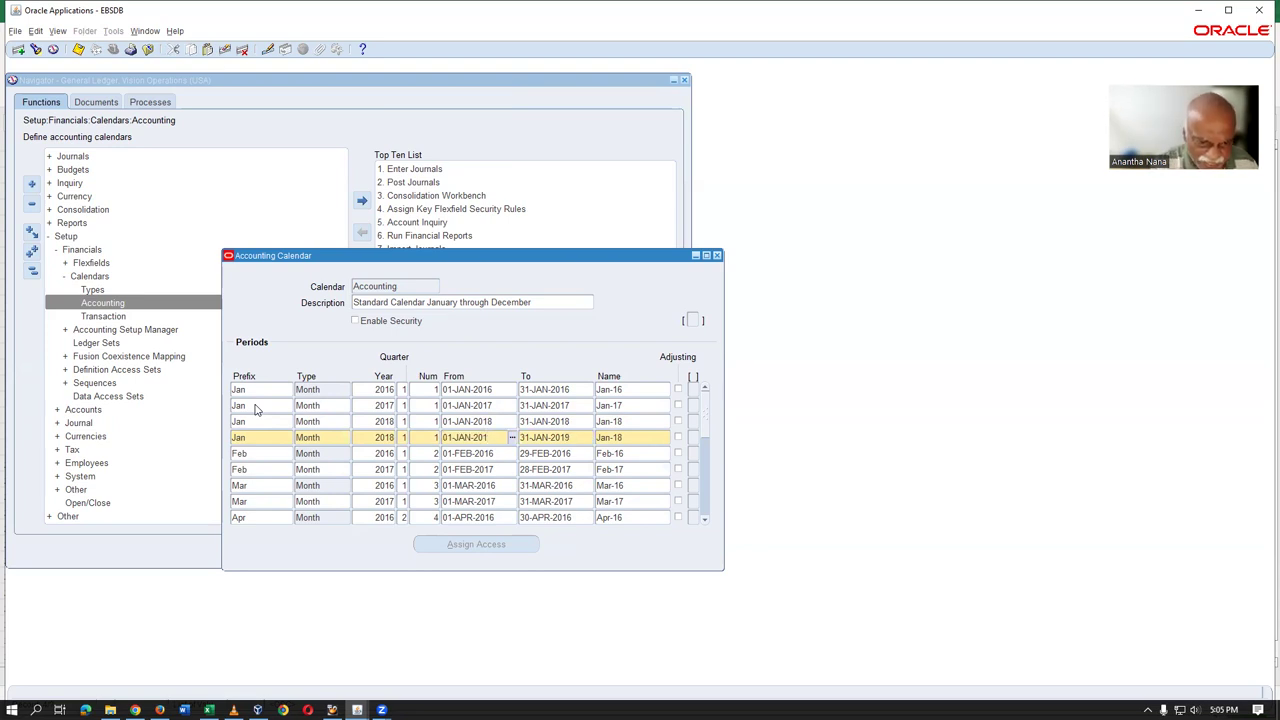
type("9")
Enter 20189 as the year of the Jan-19 period
key("shift+Tab")
key("shift+Tab")
key("shift+Tab")
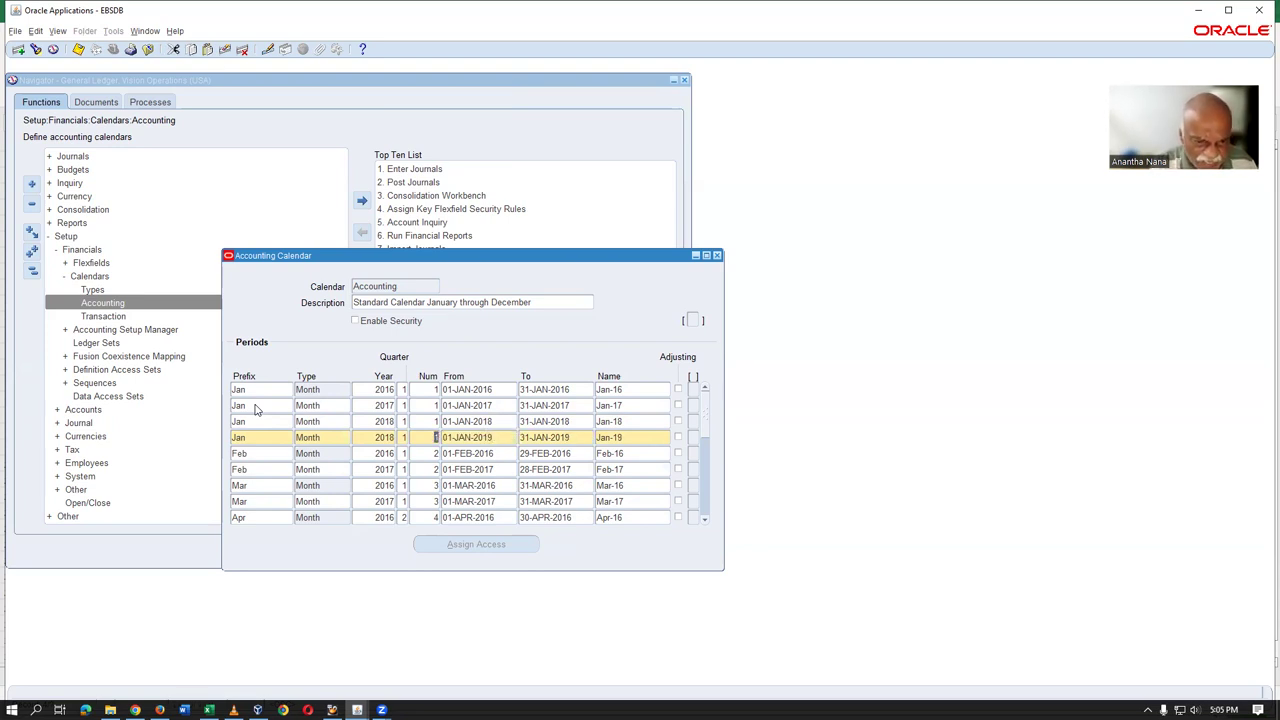
key("End")
type("9")
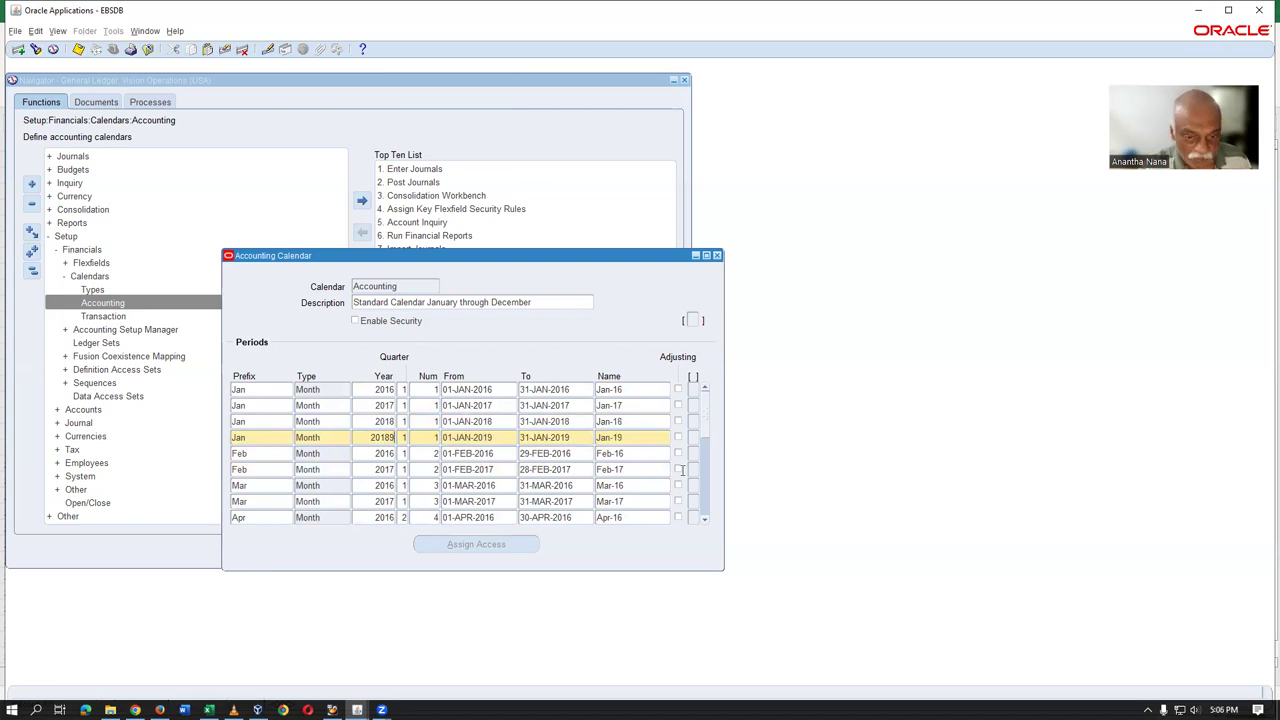
Examine the 2016 adjusting period and its dates, and return to the January periods to review their start dates
scroll(682, 470, "down", 2)
scroll(712, 467, "down", 2)
left_click(705, 521)
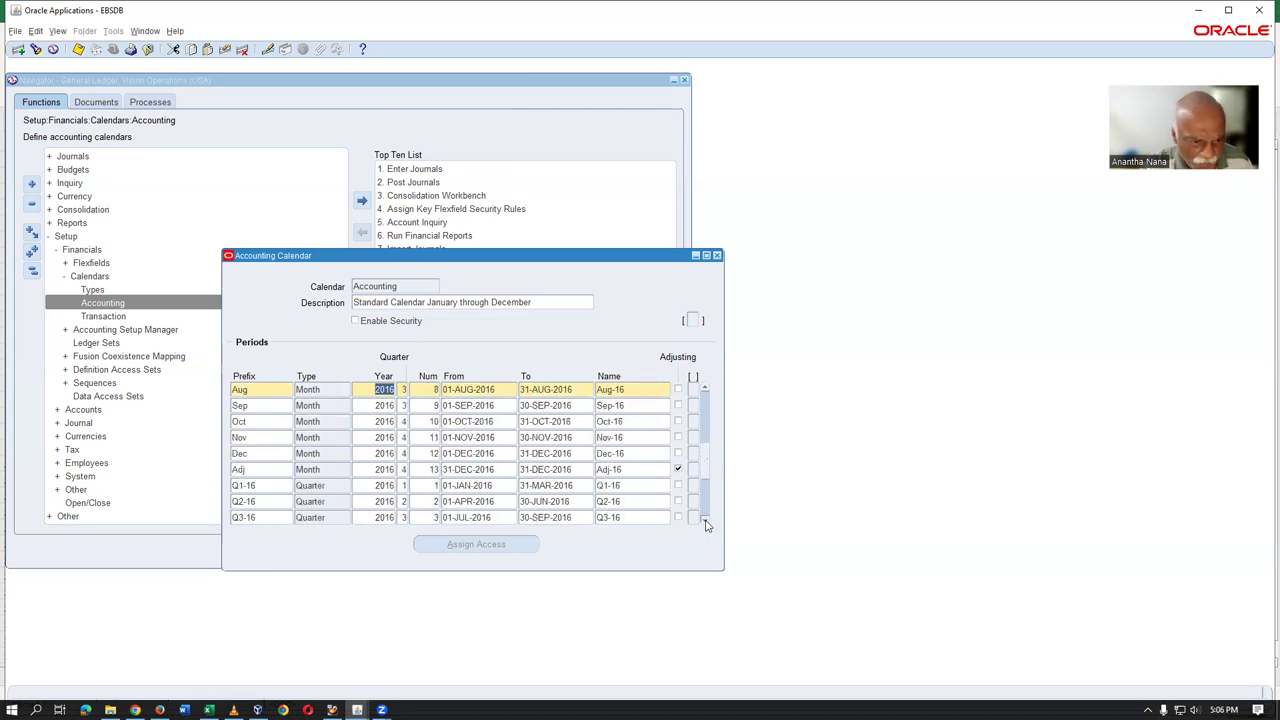
left_click(257, 470)
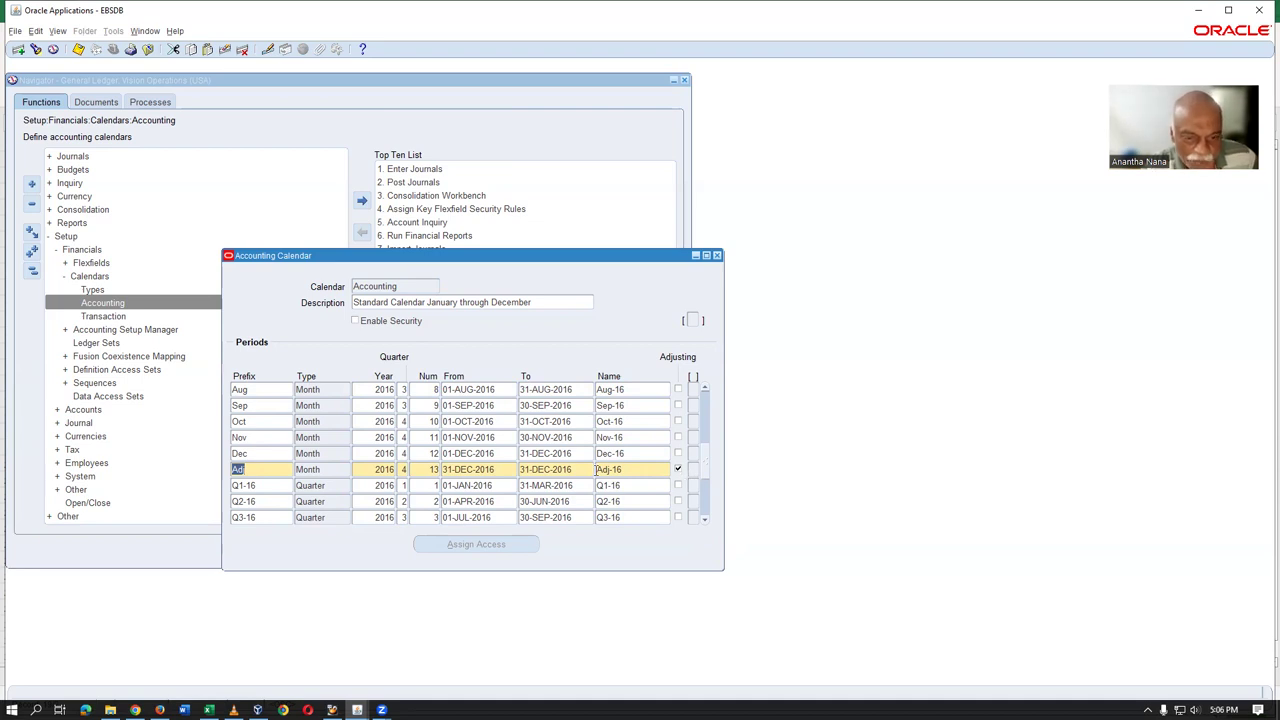
left_click(580, 470)
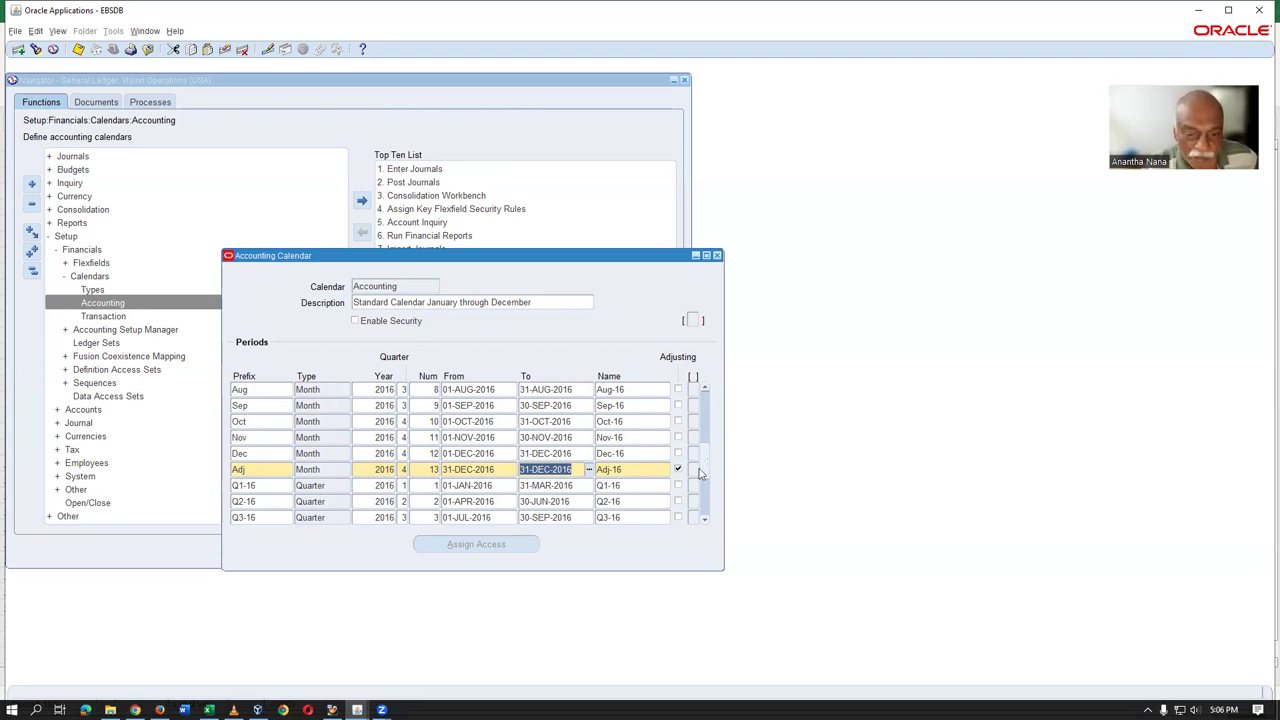
left_click_drag(707, 477, 707, 425)
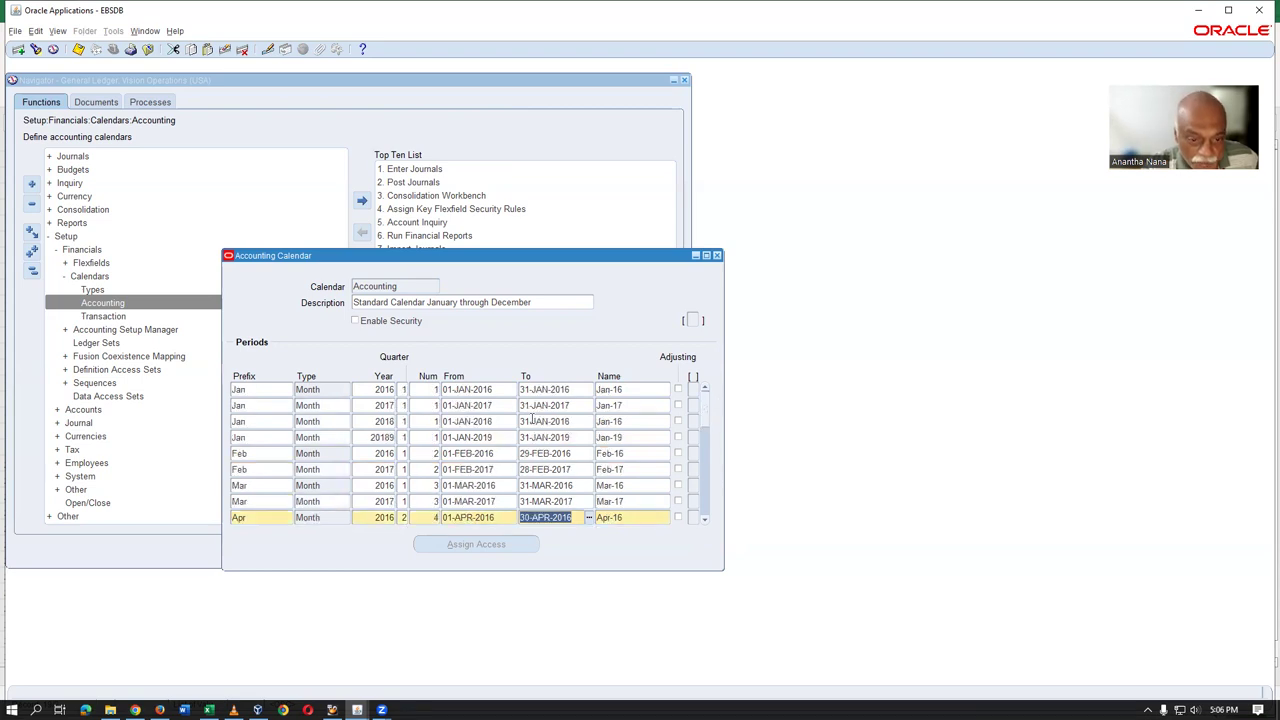
left_click(500, 391)
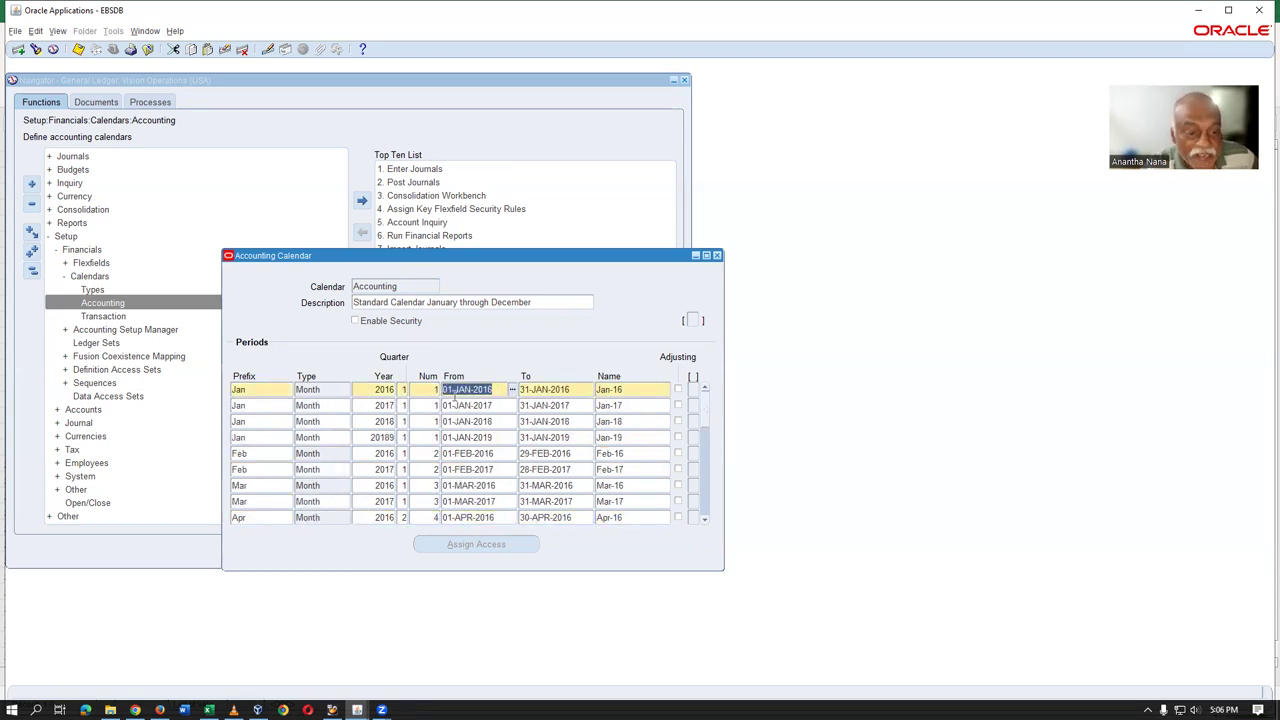